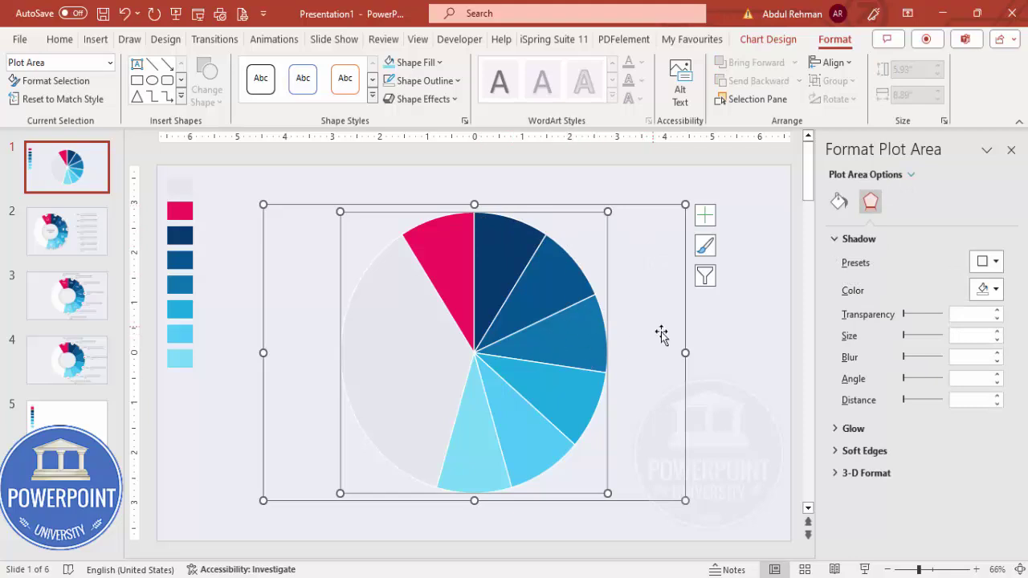
Set the Border to No line for both the chart's plot area and its pie slices
left_click(836, 204)
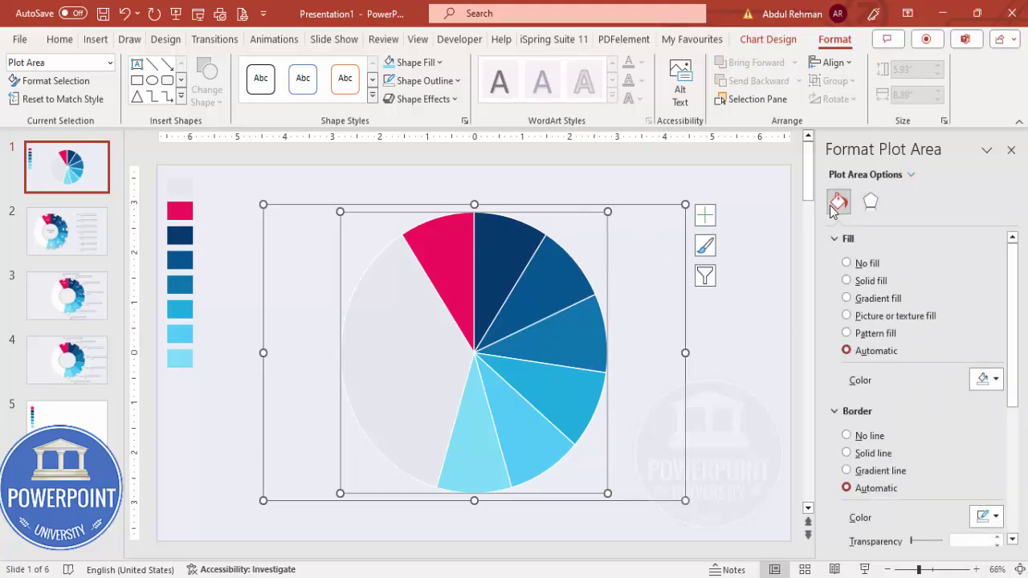
left_click(870, 437)
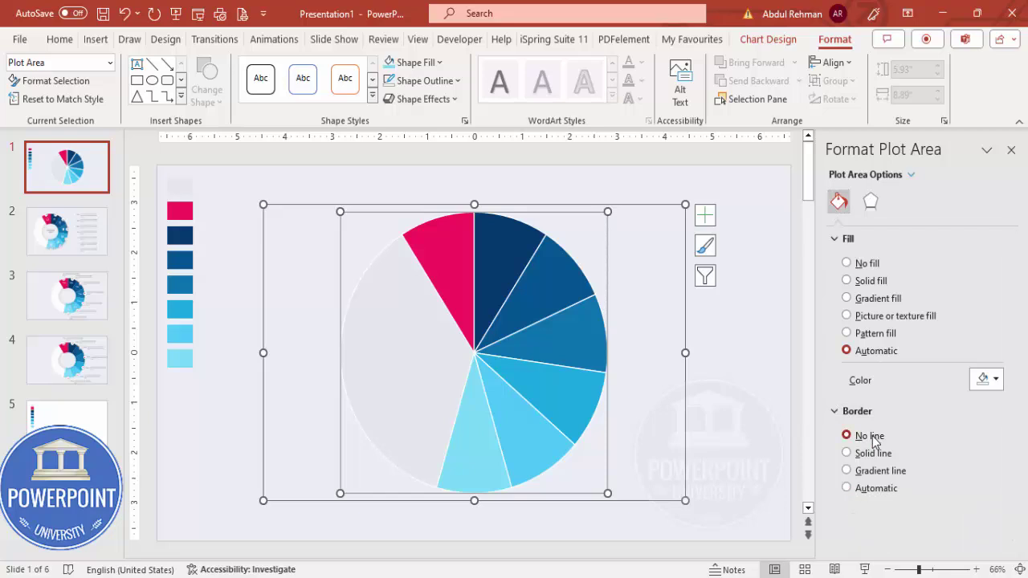
left_click(767, 294)
left_click(544, 271)
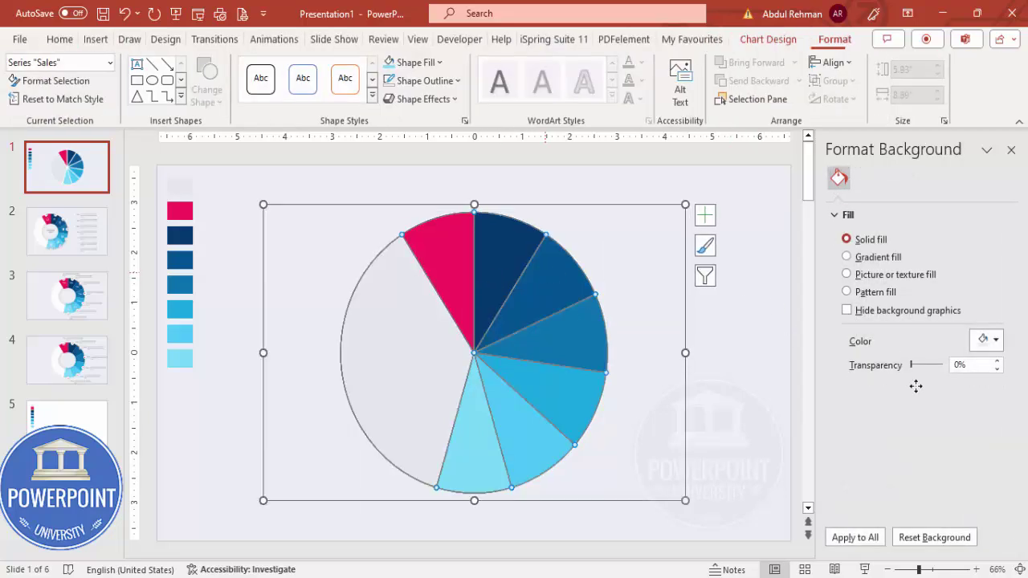
left_click(587, 286)
left_click(844, 203)
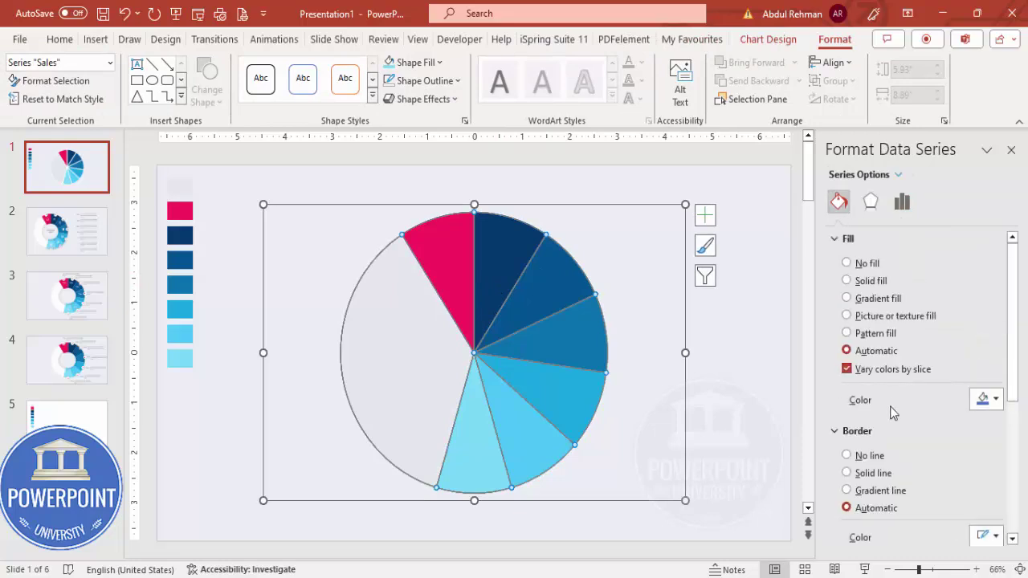
left_click(868, 455)
left_click(739, 383)
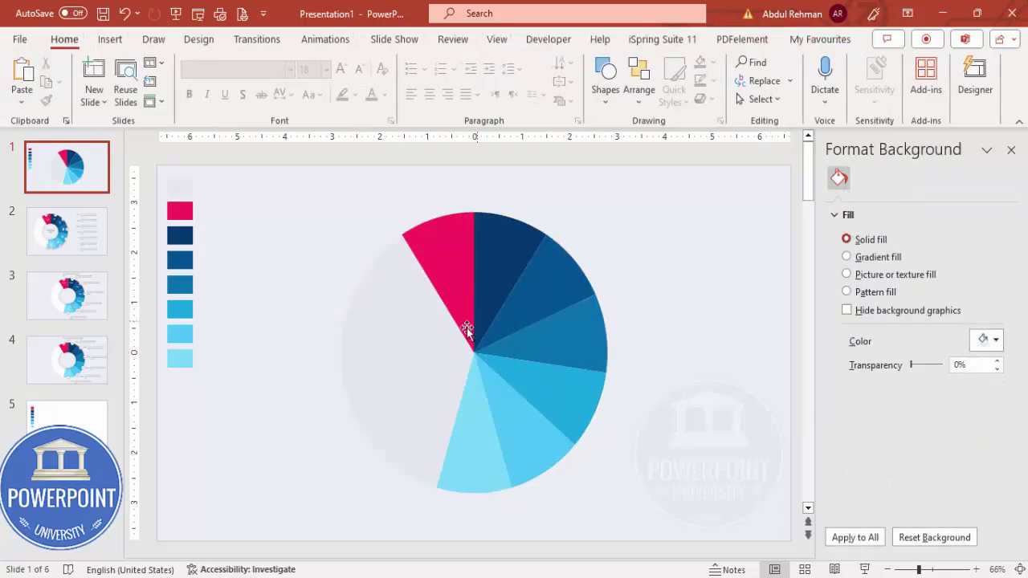
Draw an oval circle over the pie centre with no outline and white fill
left_click(110, 39)
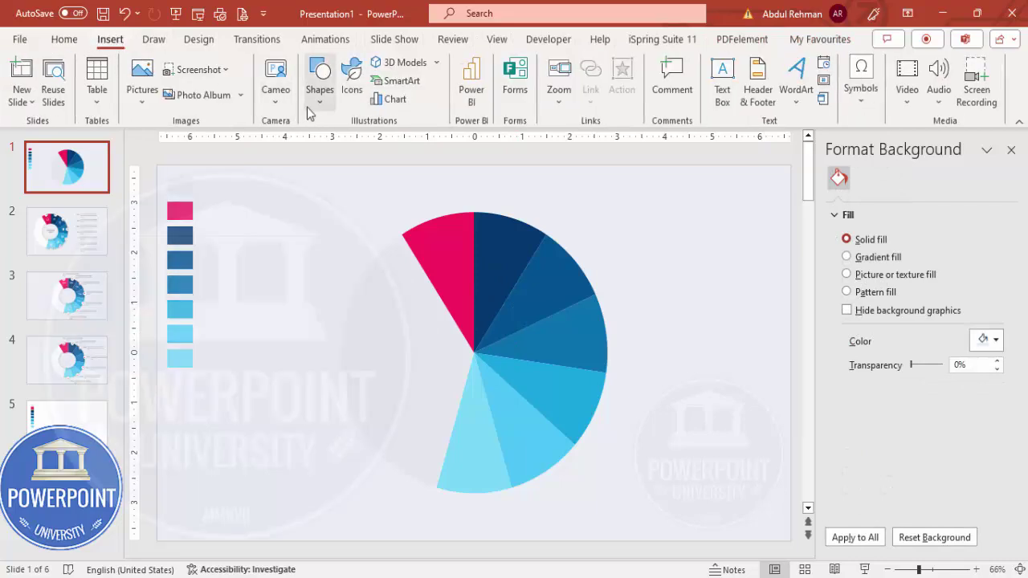
left_click(319, 84)
left_click(328, 299)
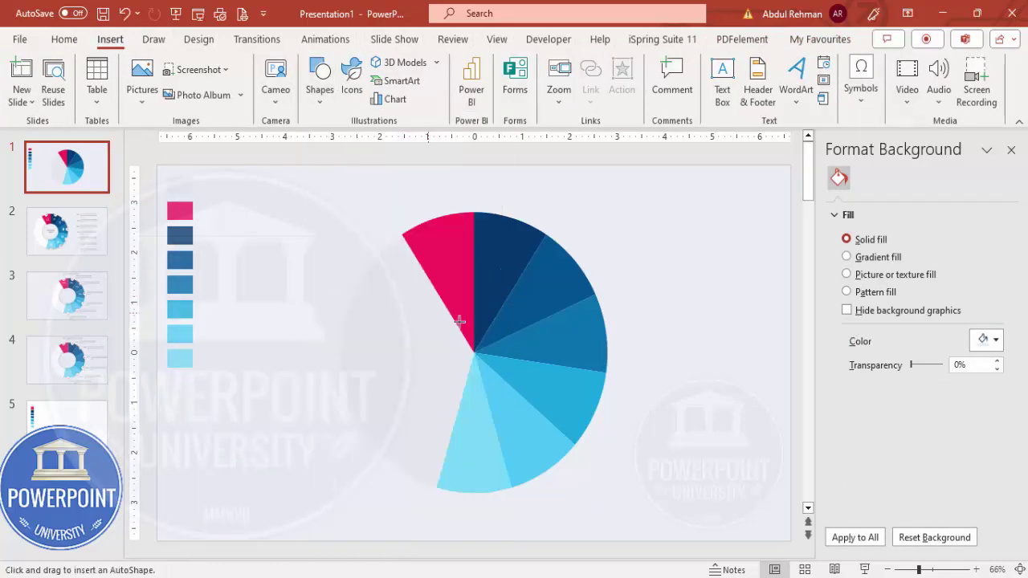
left_click_drag(441, 311, 507, 379)
left_click(398, 81)
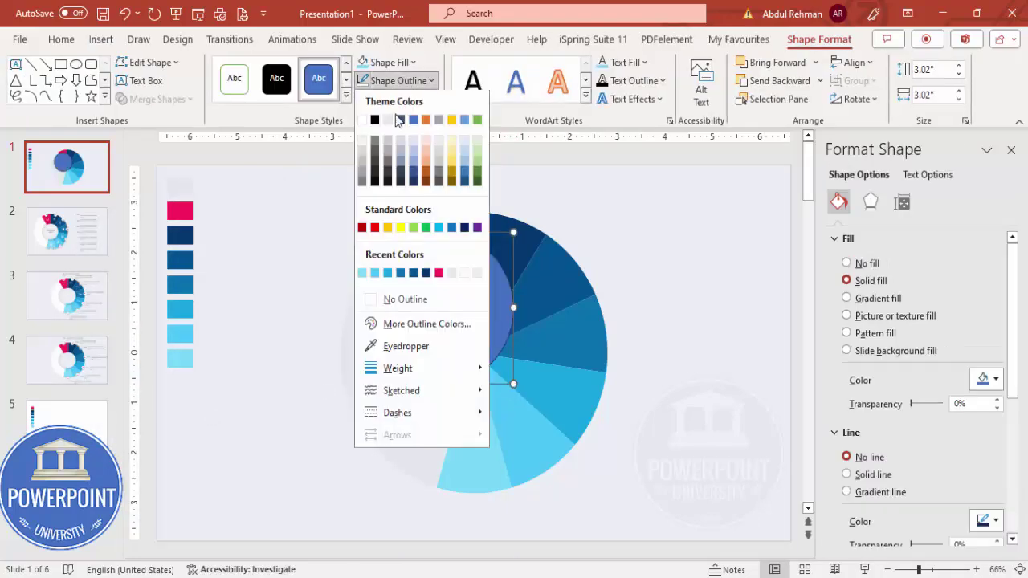
left_click(424, 303)
left_click(393, 64)
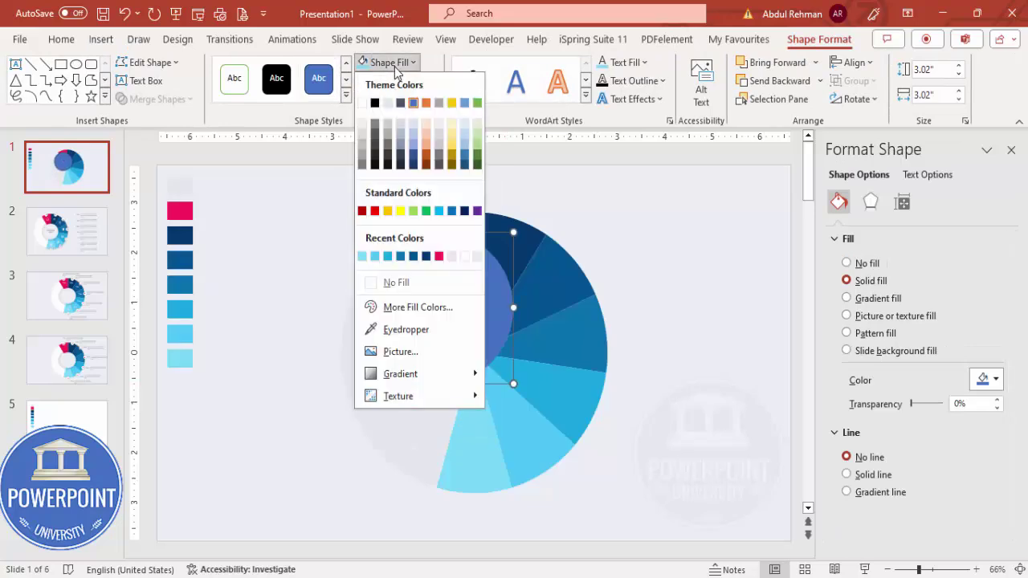
left_click(362, 102)
Align the white circle to the chart's center and middle
left_click(566, 281)
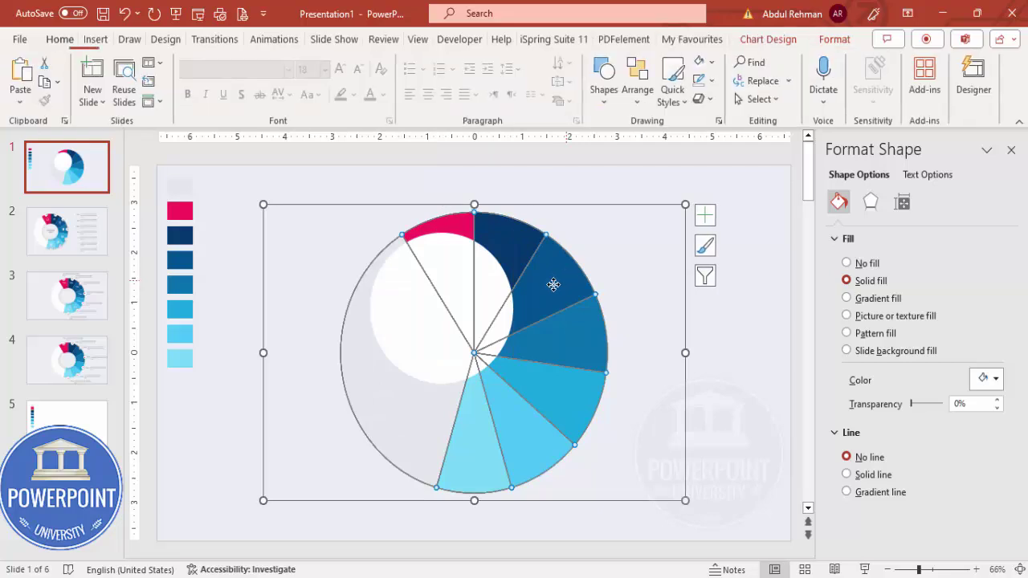
left_click(628, 202)
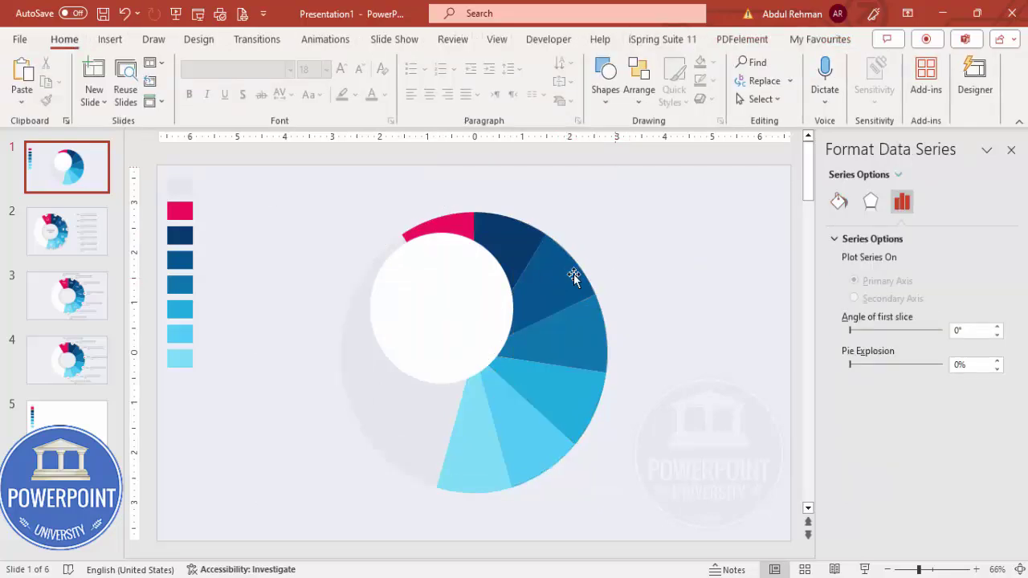
left_click(574, 274)
left_click(434, 261)
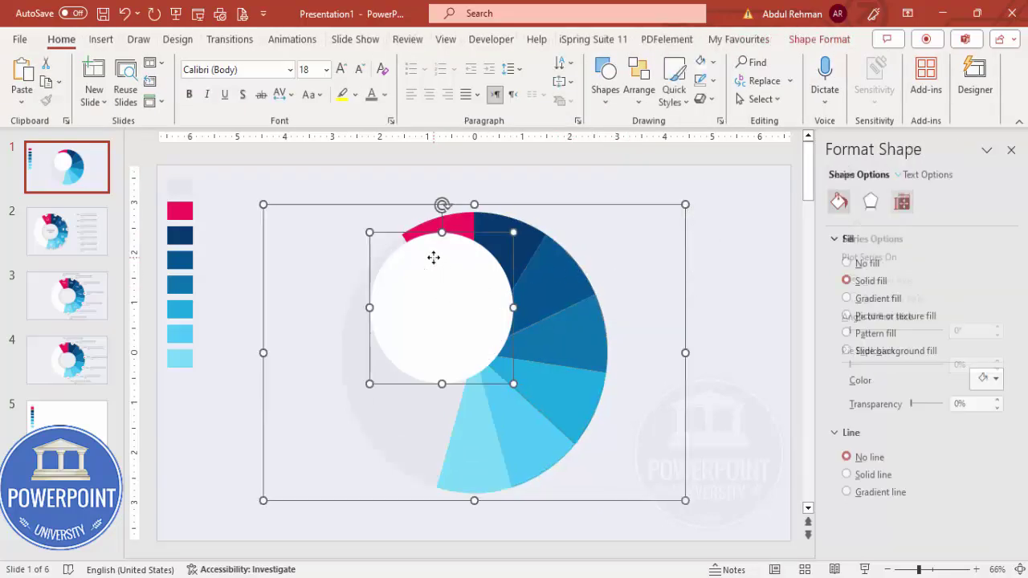
left_click(820, 40)
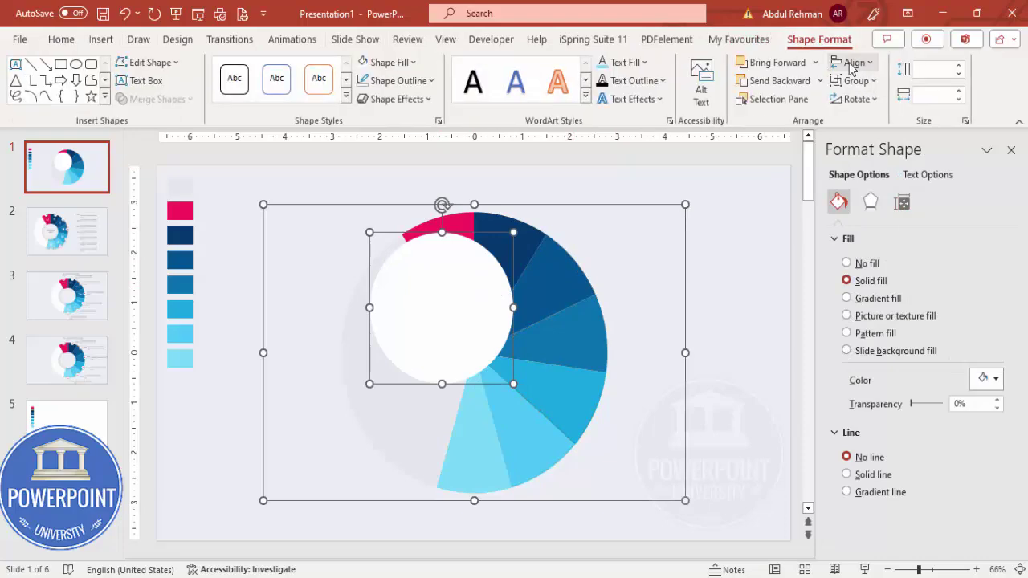
left_click(853, 62)
left_click(874, 106)
left_click(853, 62)
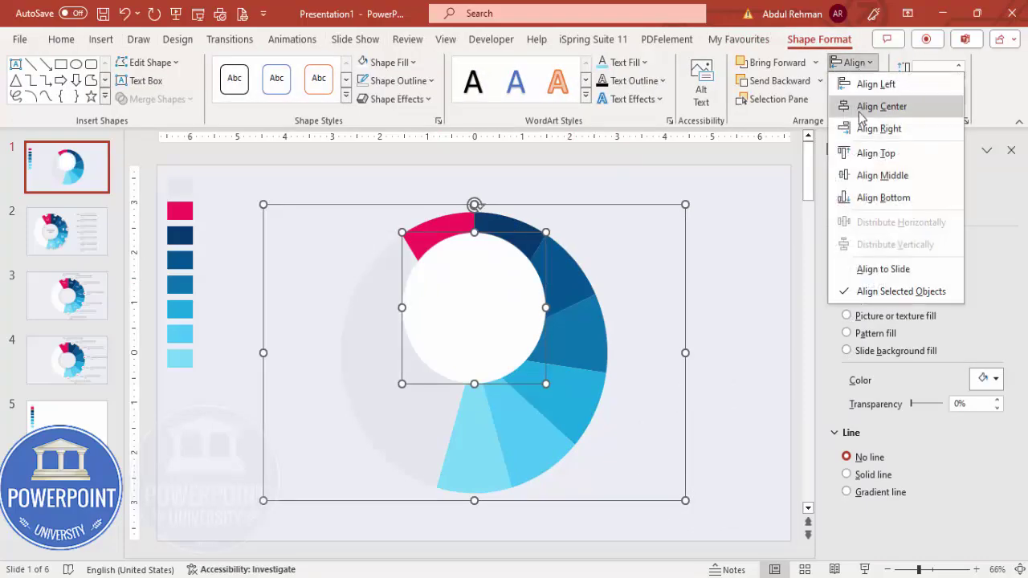
left_click(876, 175)
left_click(717, 268)
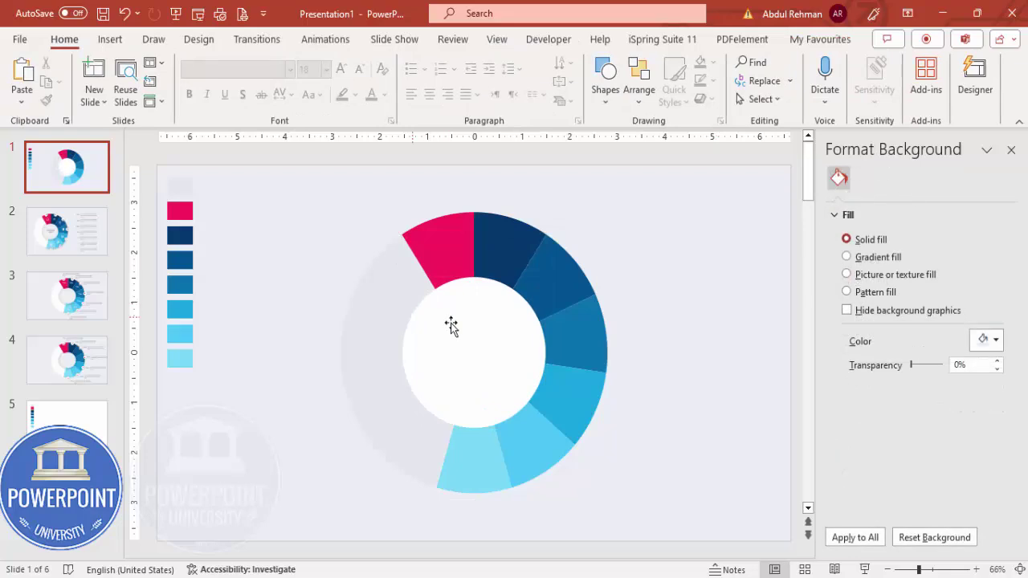
left_click(490, 338)
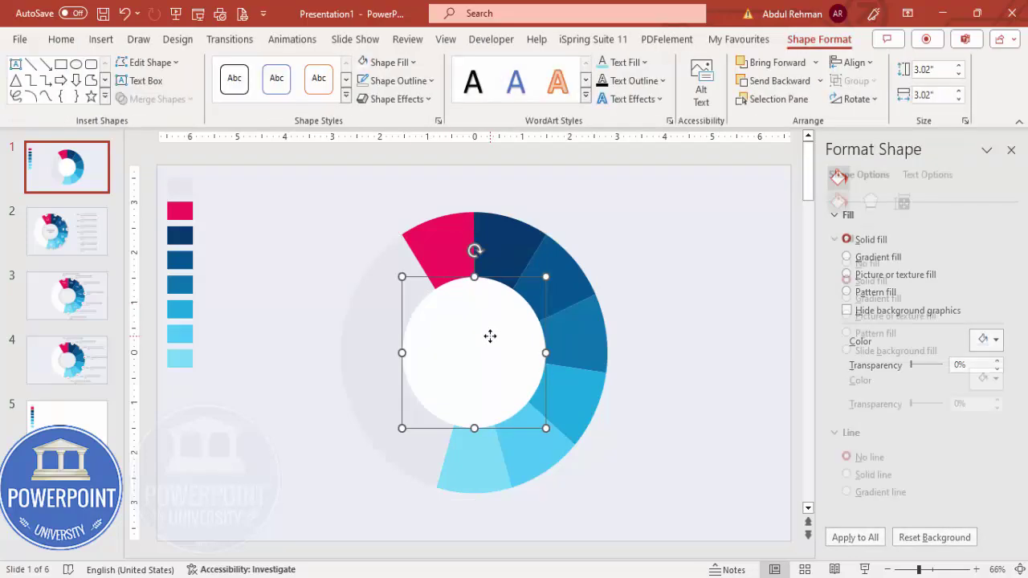
Duplicate the white circle and fill the copy black at 90% transparency
left_click_drag(490, 338, 498, 347)
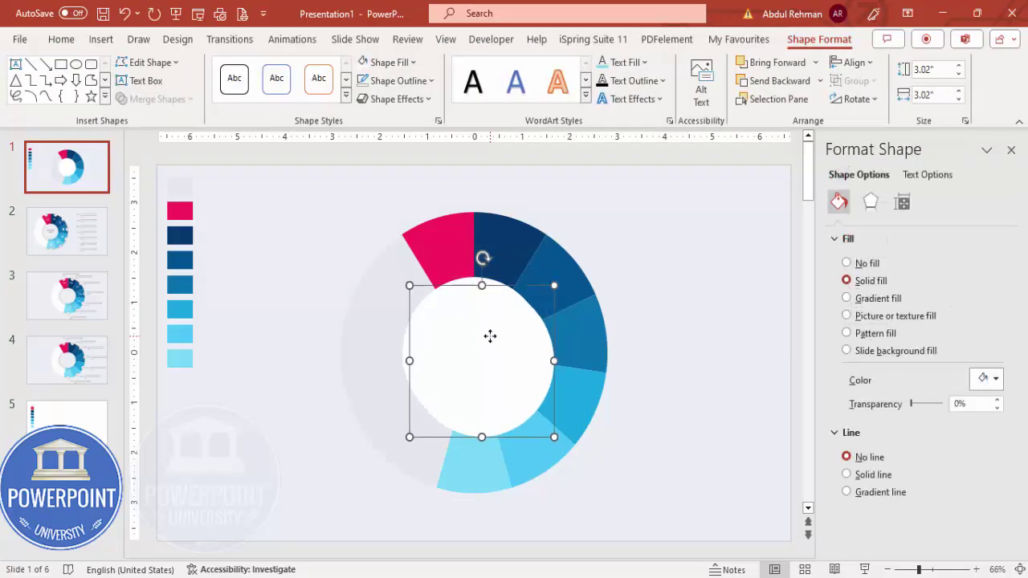
left_click(384, 63)
left_click(375, 102)
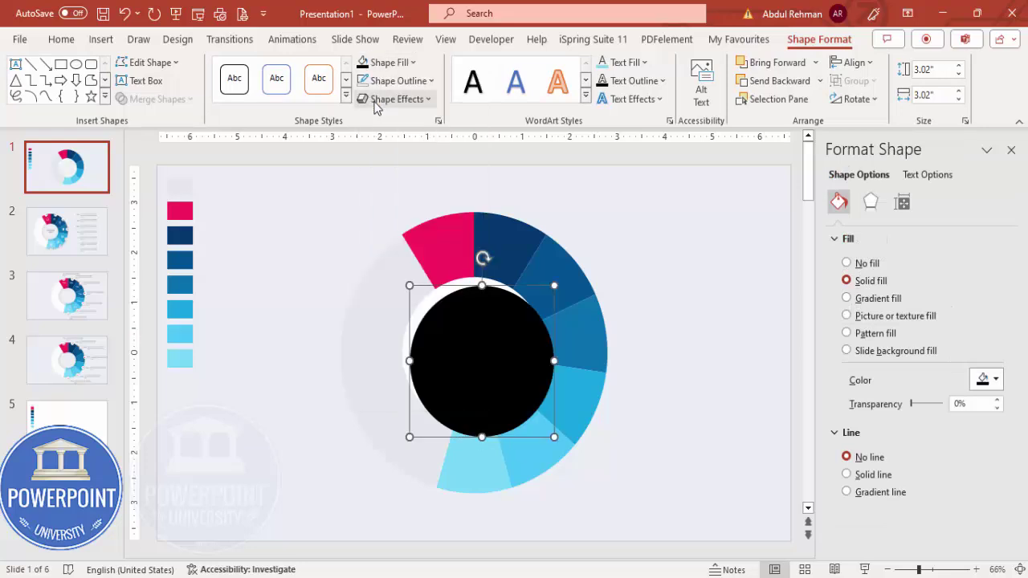
left_click(973, 403)
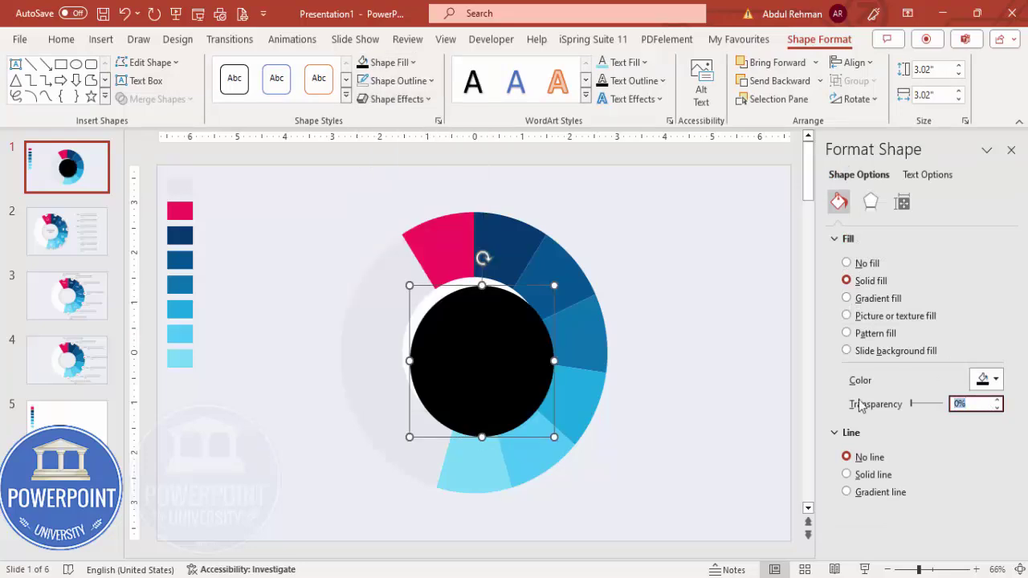
type("80")
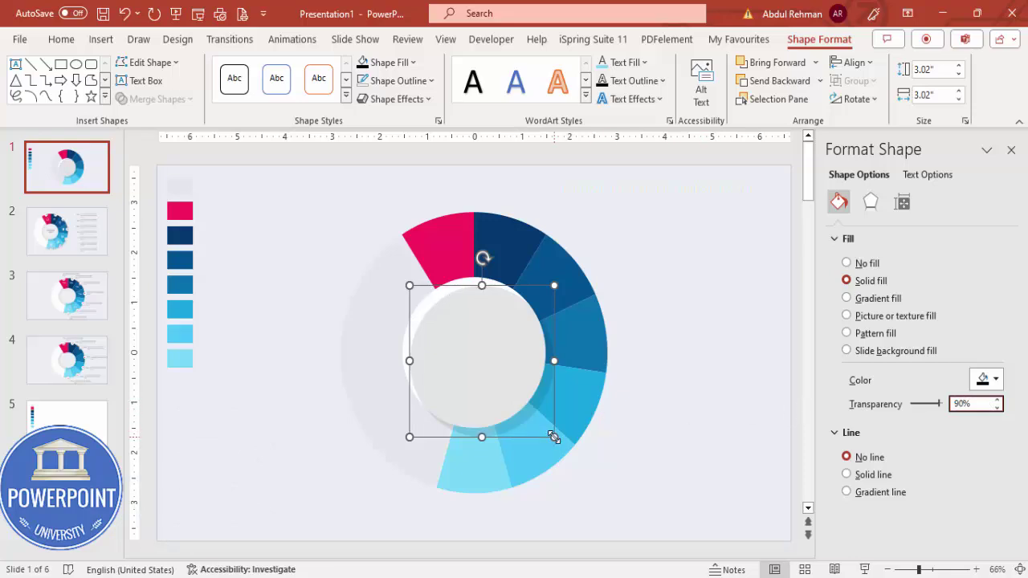
key("Escape")
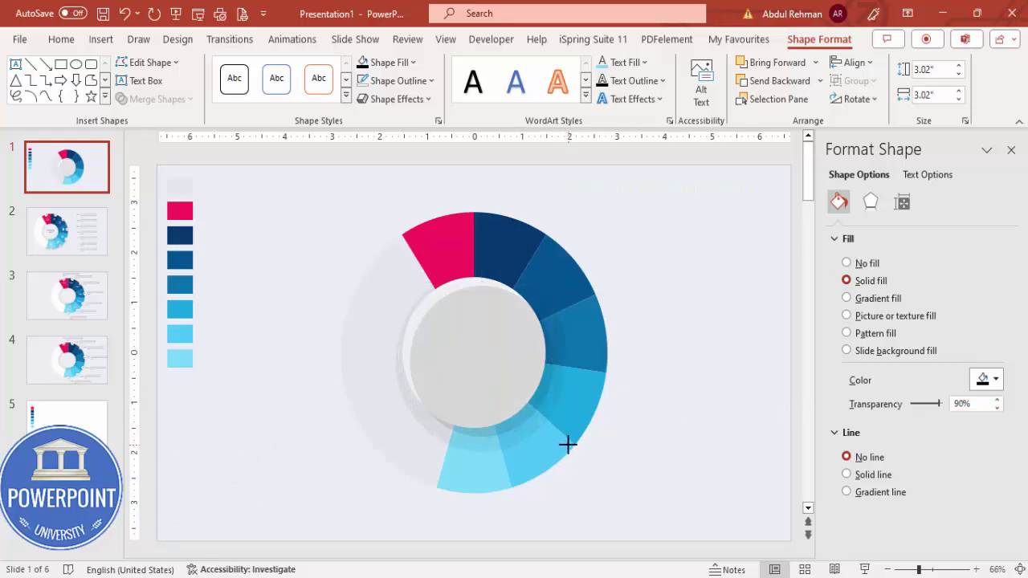
Enlarge the translucent circle to 3.64", centre it on the donut, and send it backward
left_click_drag(568, 444, 569, 452)
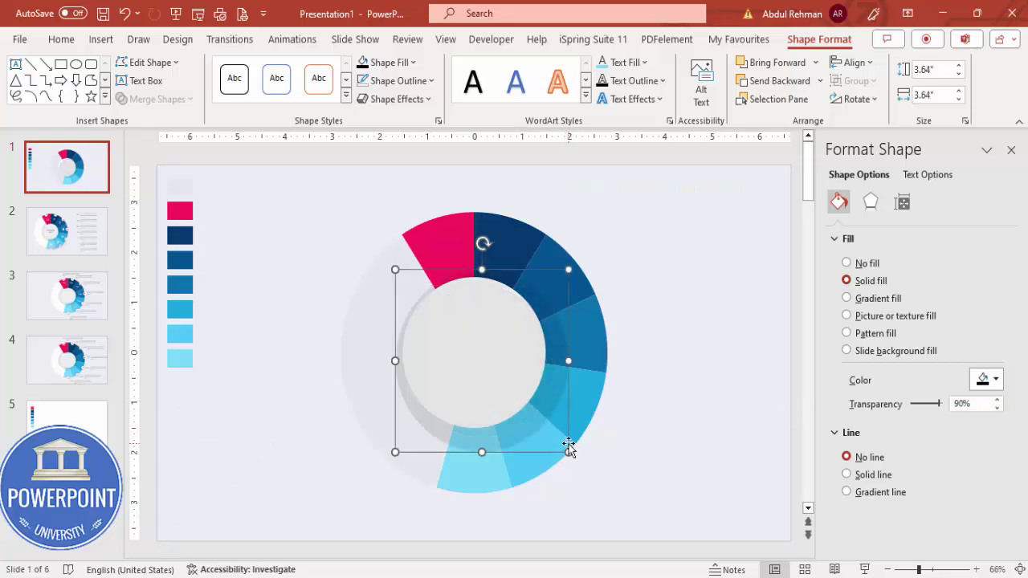
left_click(588, 289, "shift")
left_click(866, 69)
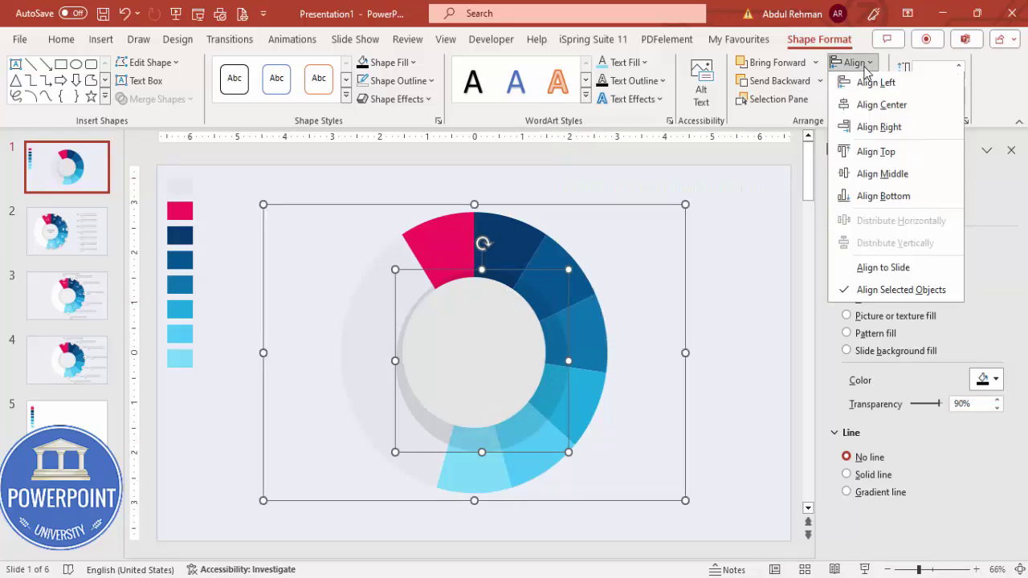
left_click(884, 105)
left_click(856, 63)
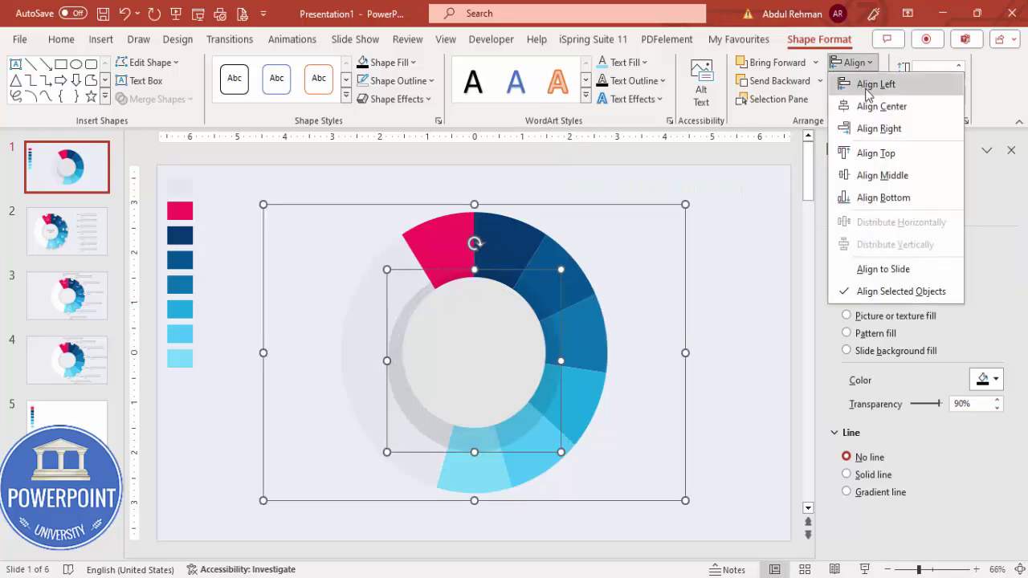
left_click(885, 173)
left_click(776, 80)
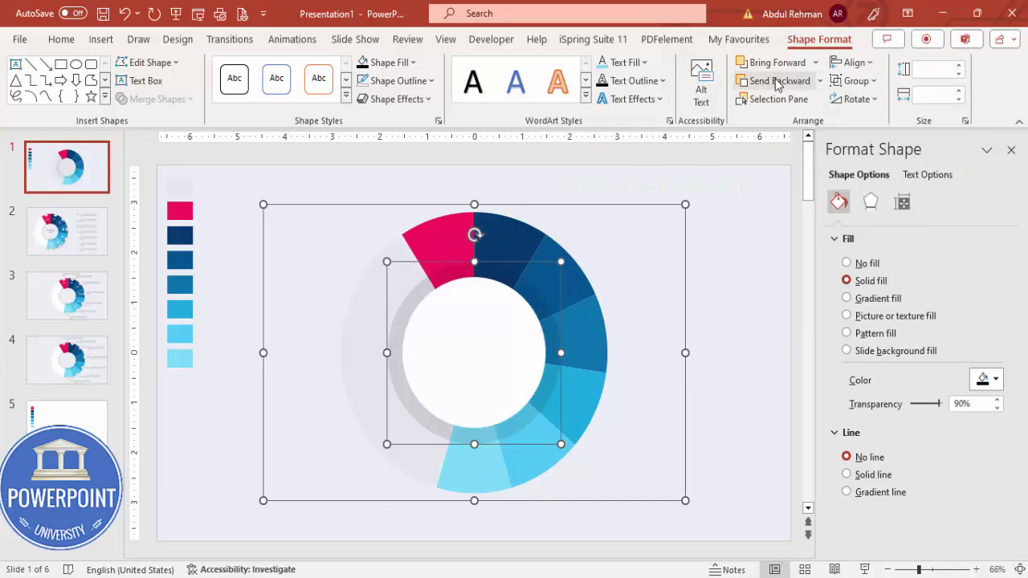
left_click(722, 267)
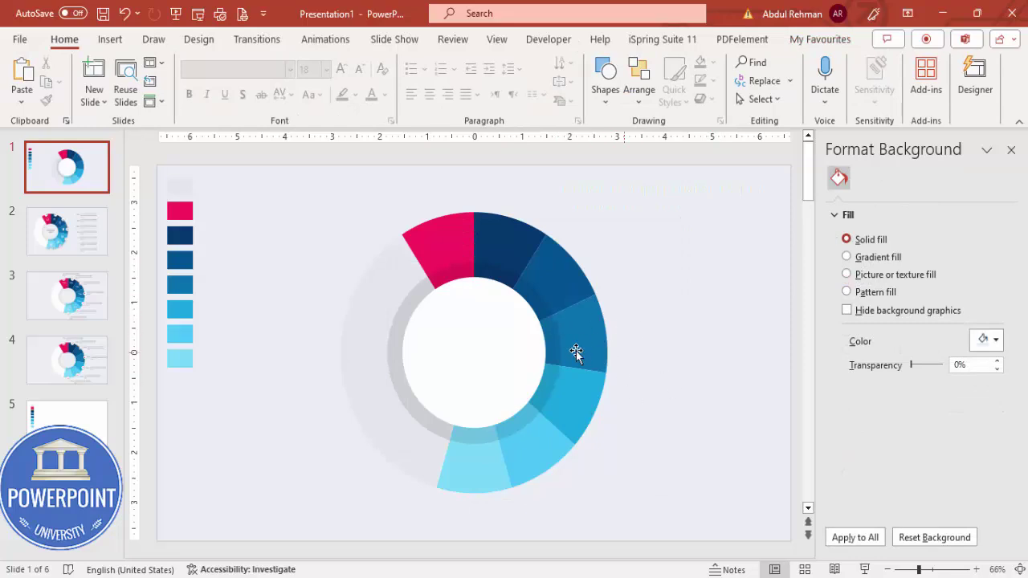
Apply a bottom-right offset outer shadow to the donut's slices
left_click(563, 266)
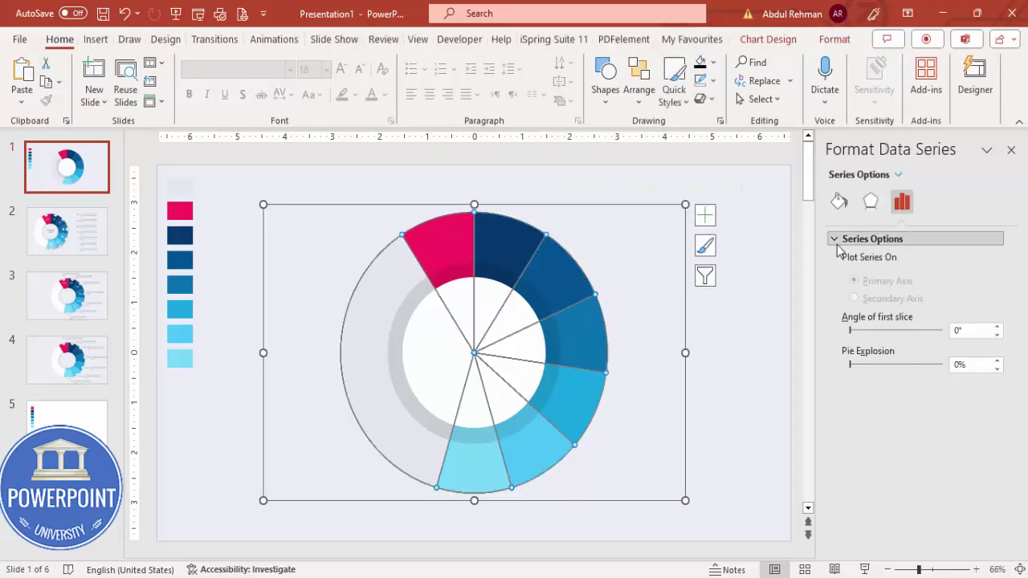
left_click(869, 204)
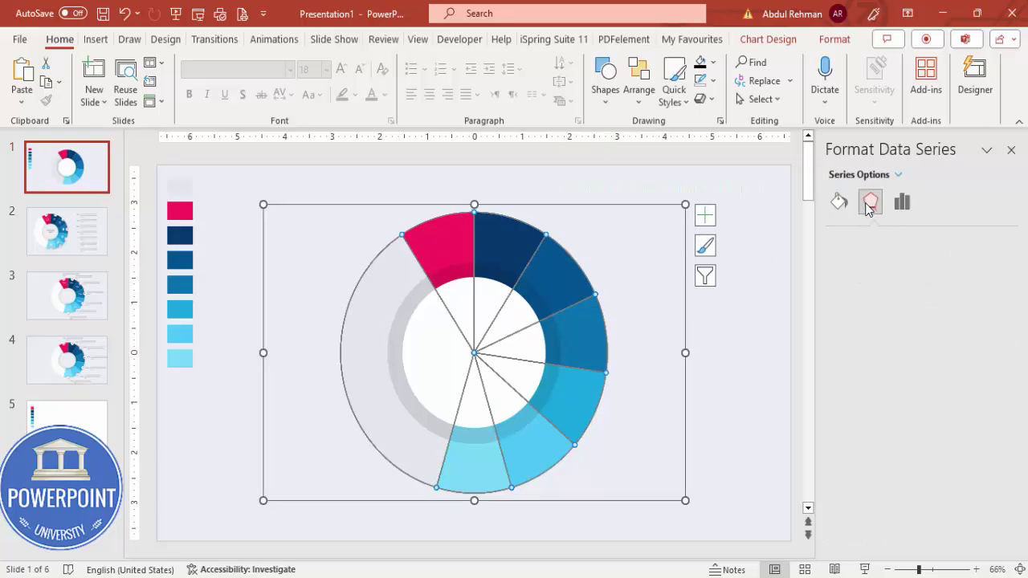
left_click(987, 262)
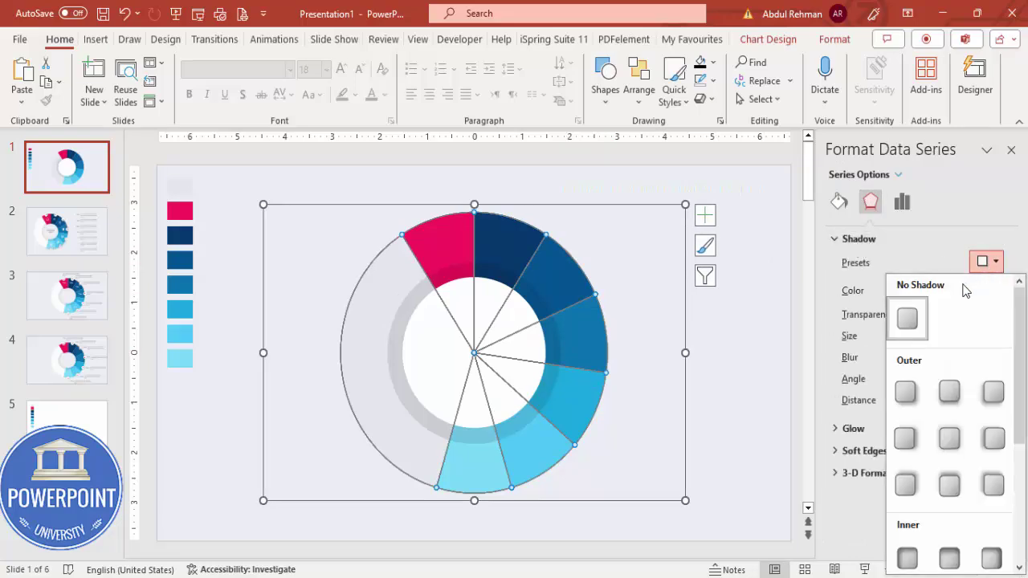
left_click(906, 392)
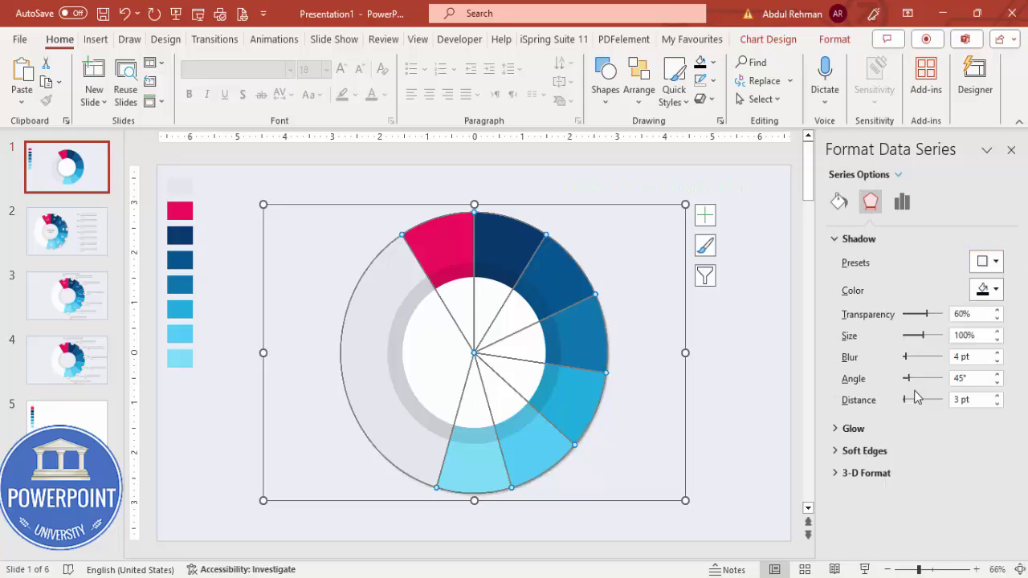
Raise the shadow distance to 13 pt and its transparency to 80%
left_click(998, 396)
left_click(998, 396)
left_click(998, 397)
left_click(998, 396)
left_click(997, 396)
left_click(998, 396)
left_click(998, 396)
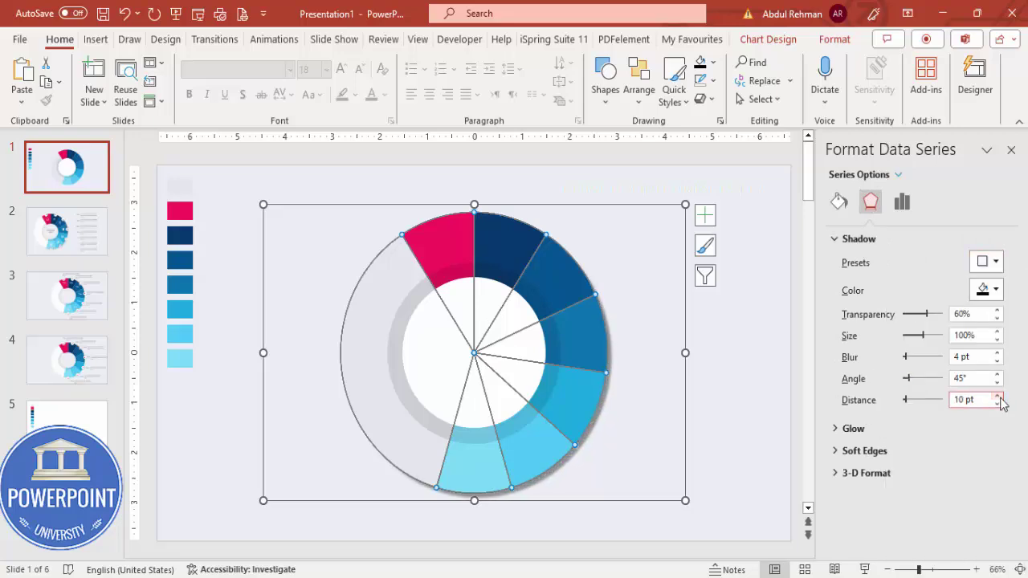
left_click(998, 396)
left_click(997, 396)
left_click(998, 396)
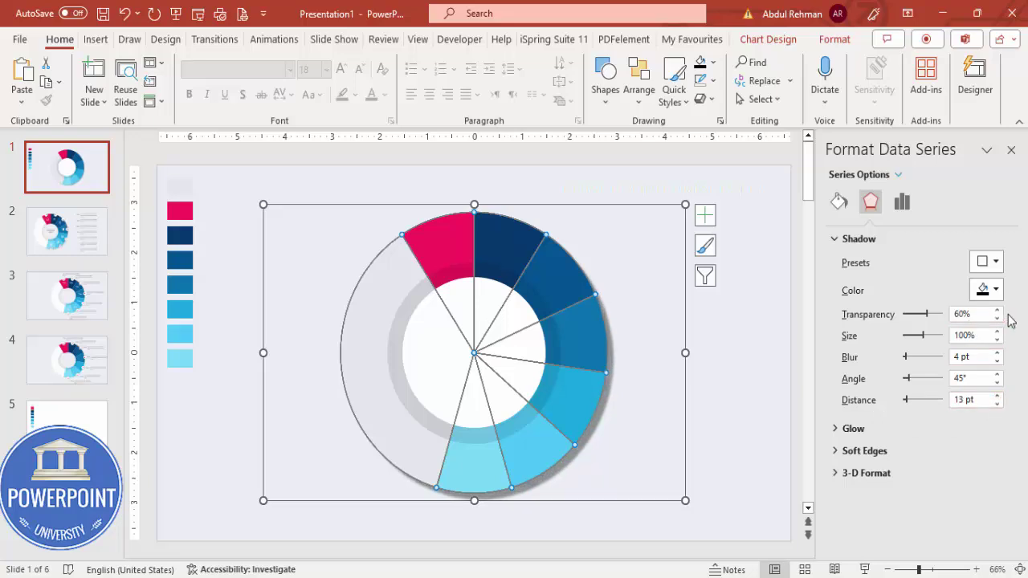
left_click(999, 312)
left_click(999, 312)
left_click(999, 312)
left_click(999, 311)
left_click(999, 312)
left_click(998, 312)
left_click(999, 311)
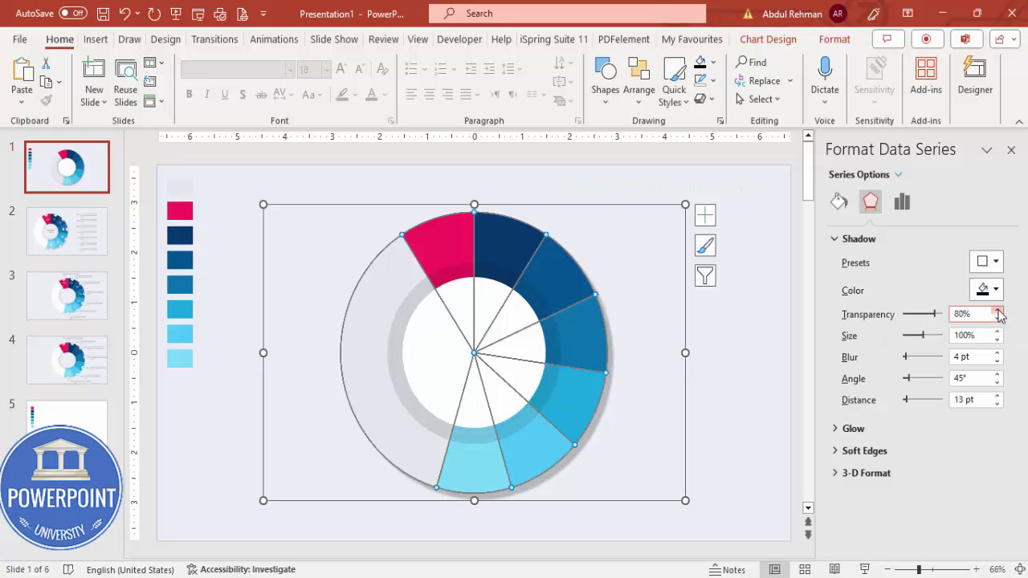
left_click(729, 395)
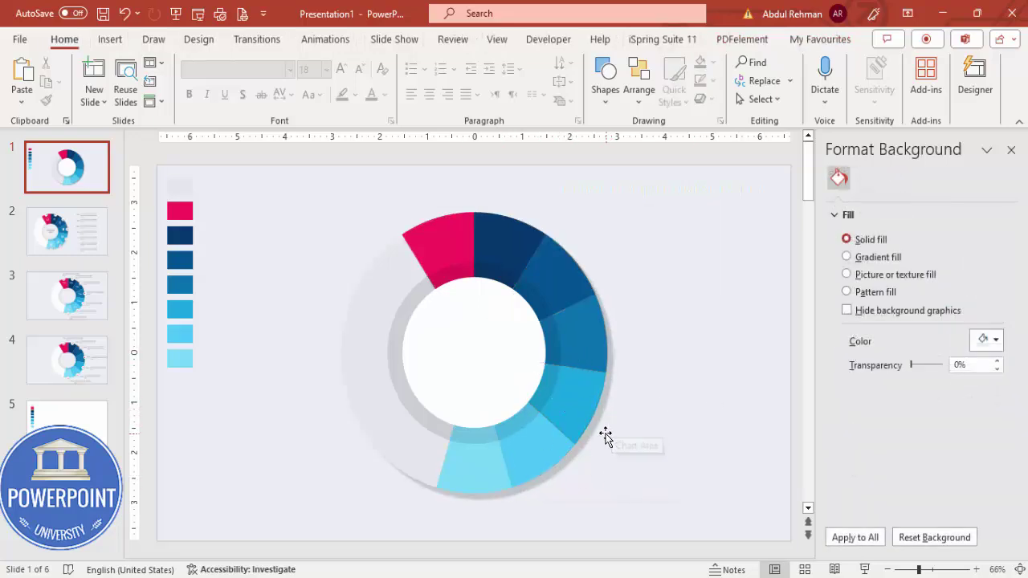
Shrink the centre circle shape evenly and re-align it to the donut chart's middle
left_click(479, 271)
left_click(462, 317, "shift")
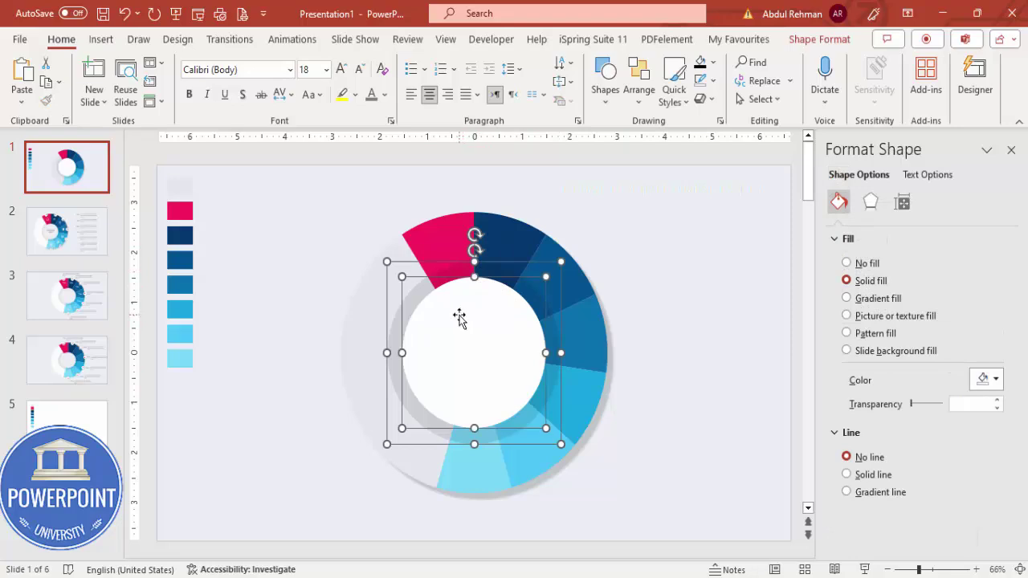
left_click(407, 279)
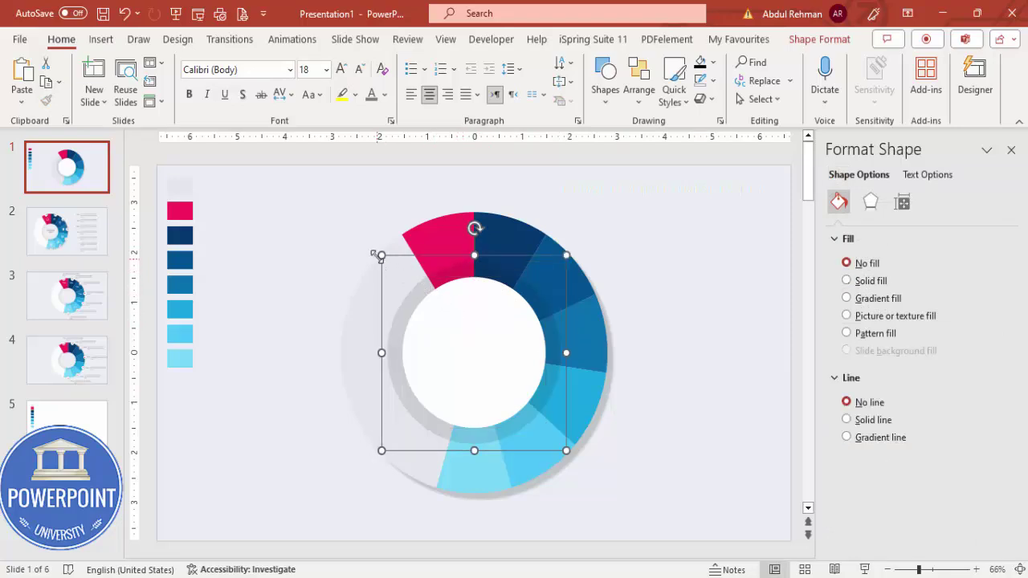
mouse_move(382, 255)
left_mouse_down()
mouse_move(404, 276)
mouse_move(394, 268)
left_mouse_up()
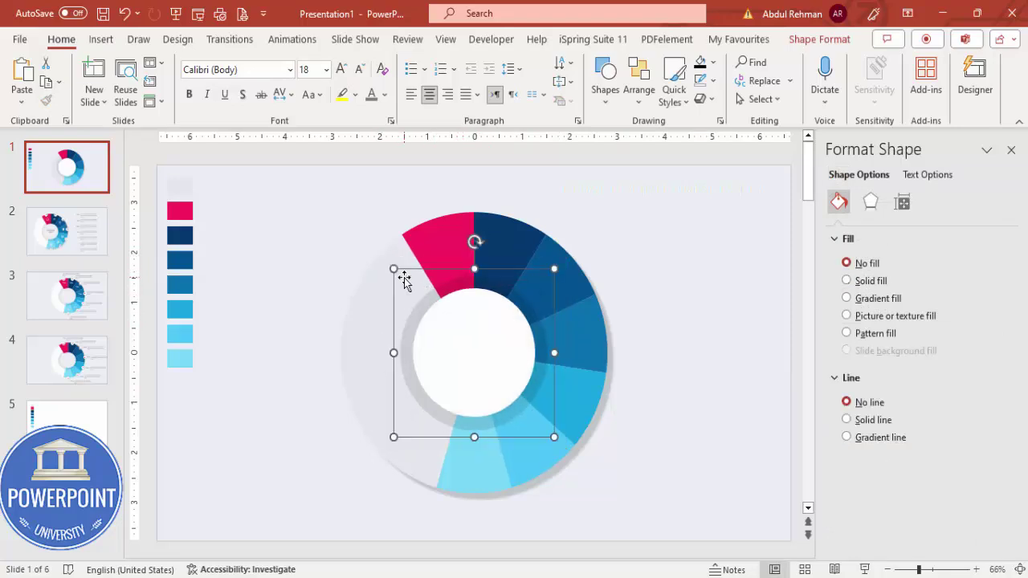
left_click(579, 279, "shift")
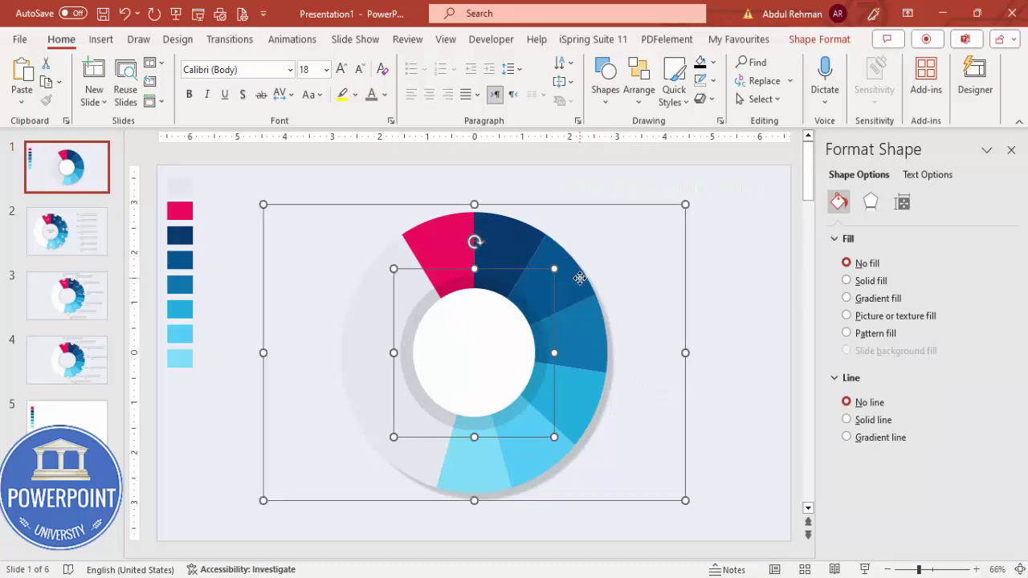
left_click(820, 40)
left_click(856, 63)
left_click(857, 62)
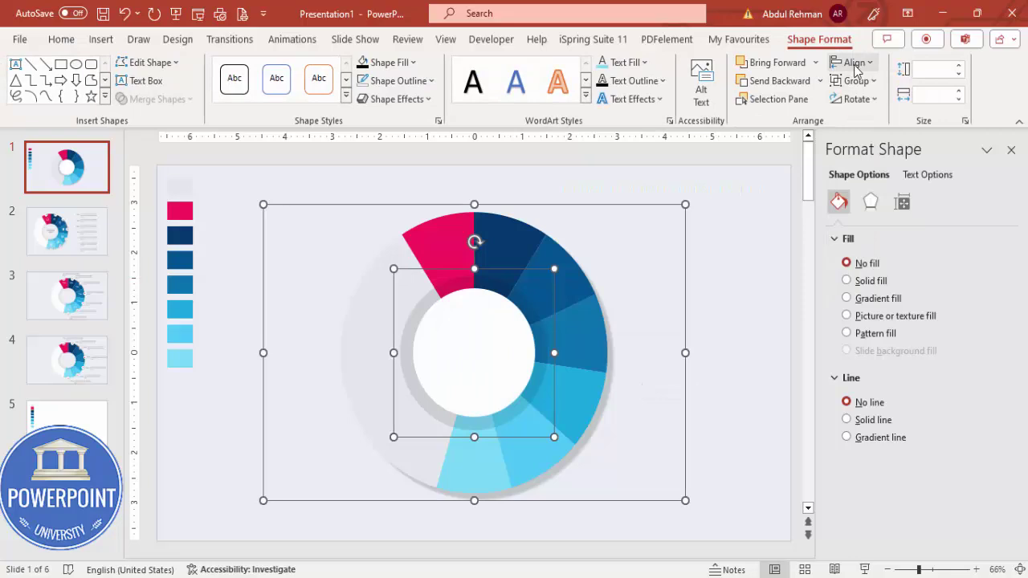
left_click(855, 62)
left_click(882, 176)
left_click(739, 253)
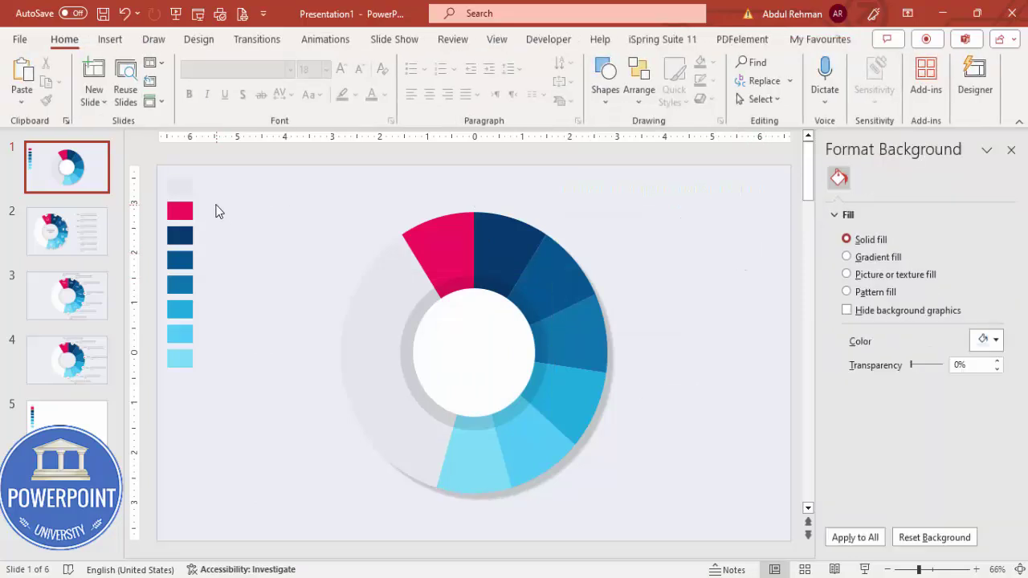
Nudge the column of colour squares off the slide's left edge
left_click(180, 212)
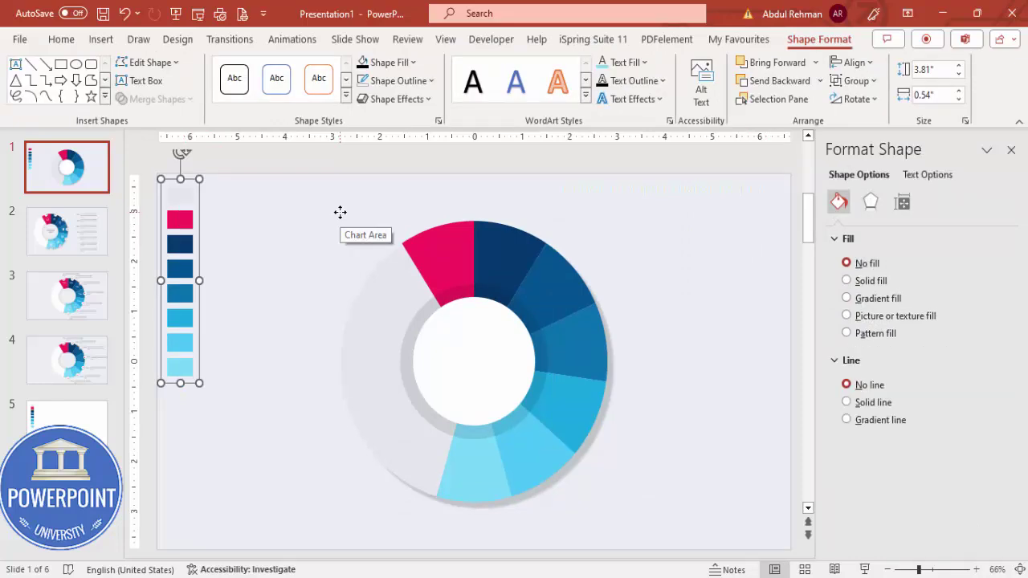
key("shift+Left")
key("shift+Left")
key("shift+Left")
key("shift+Left")
key("Left")
key("Left")
key("Left")
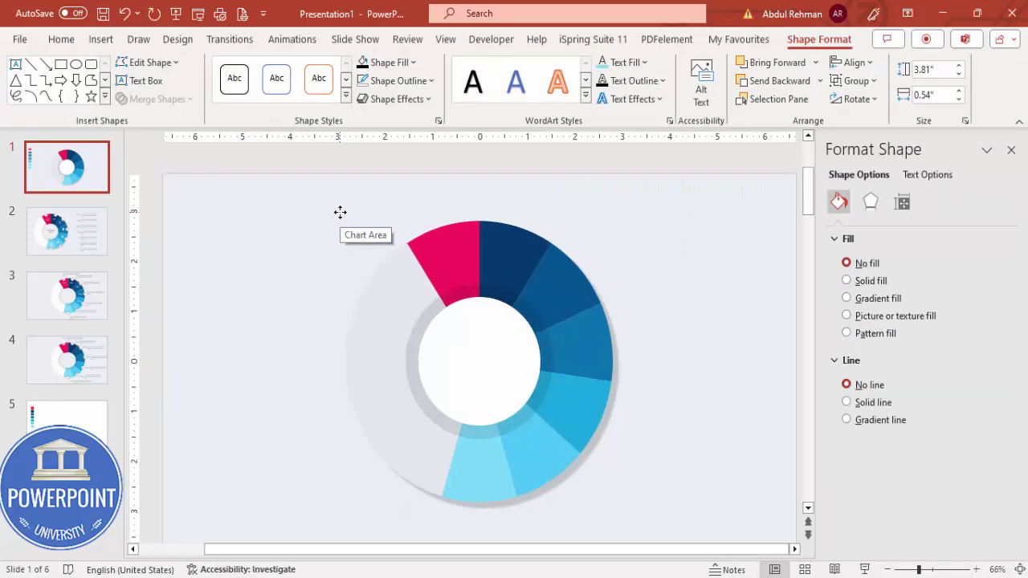
Draw a small white outline-free circle at top left and place a duplicate below it
left_click(103, 39)
left_click(321, 80)
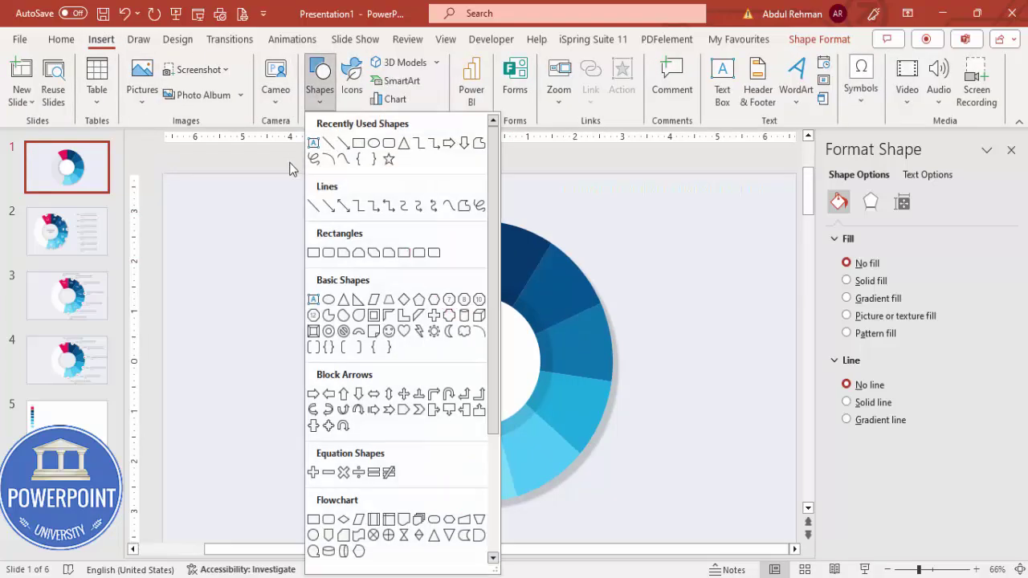
left_click(329, 302)
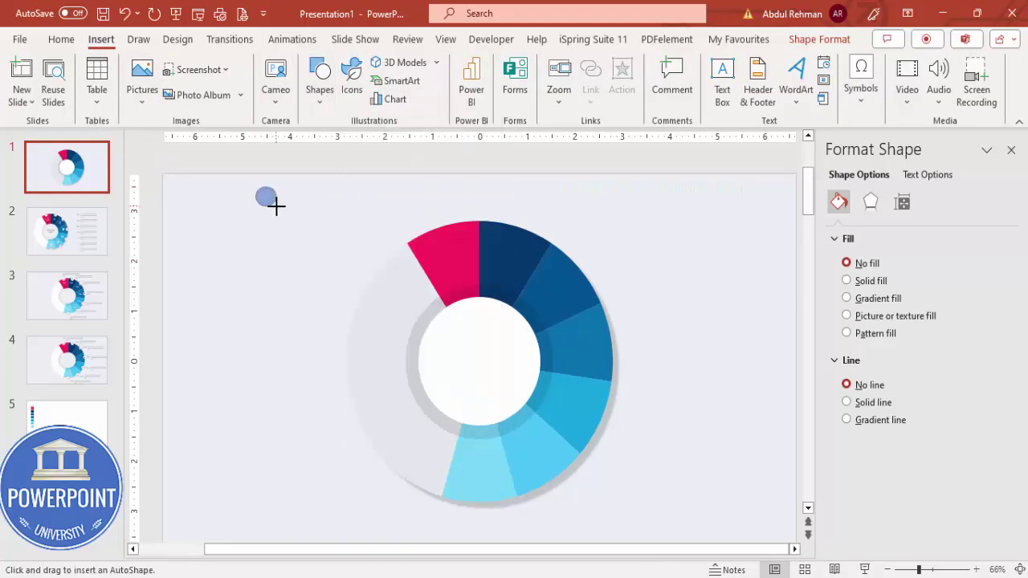
left_click_drag(276, 206, 281, 212)
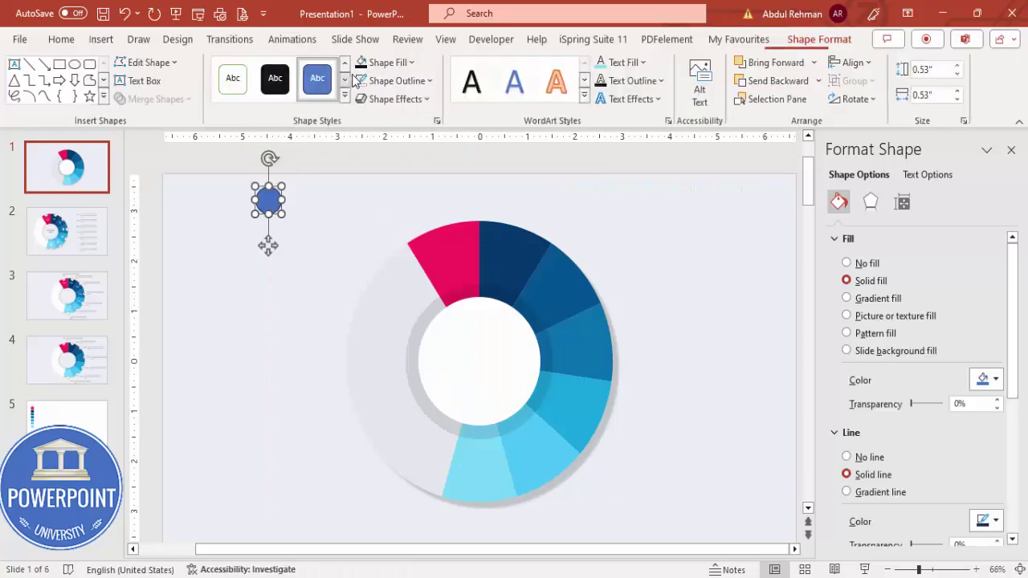
left_click(401, 81)
left_click(423, 301)
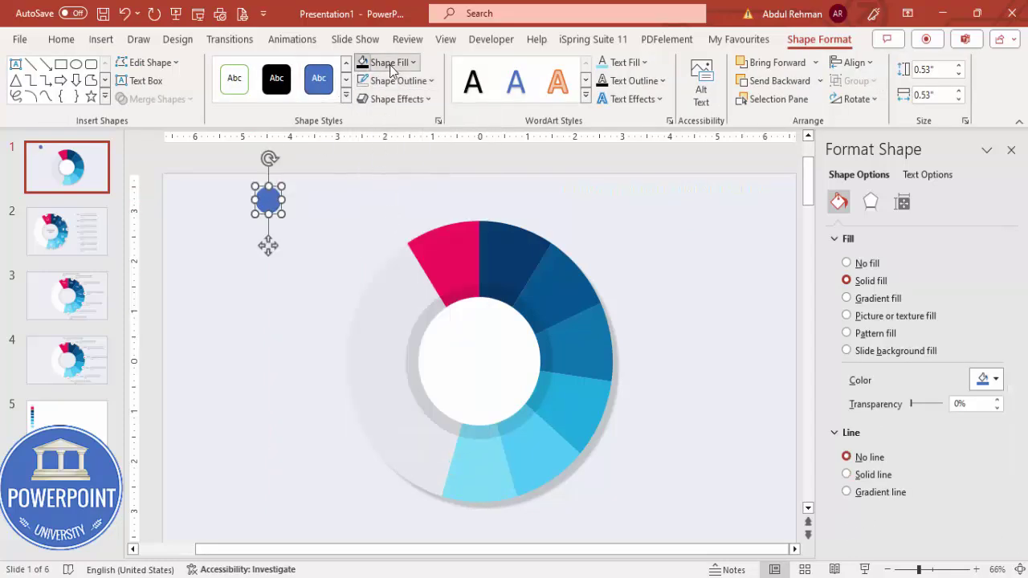
left_click(376, 62)
left_click(363, 102)
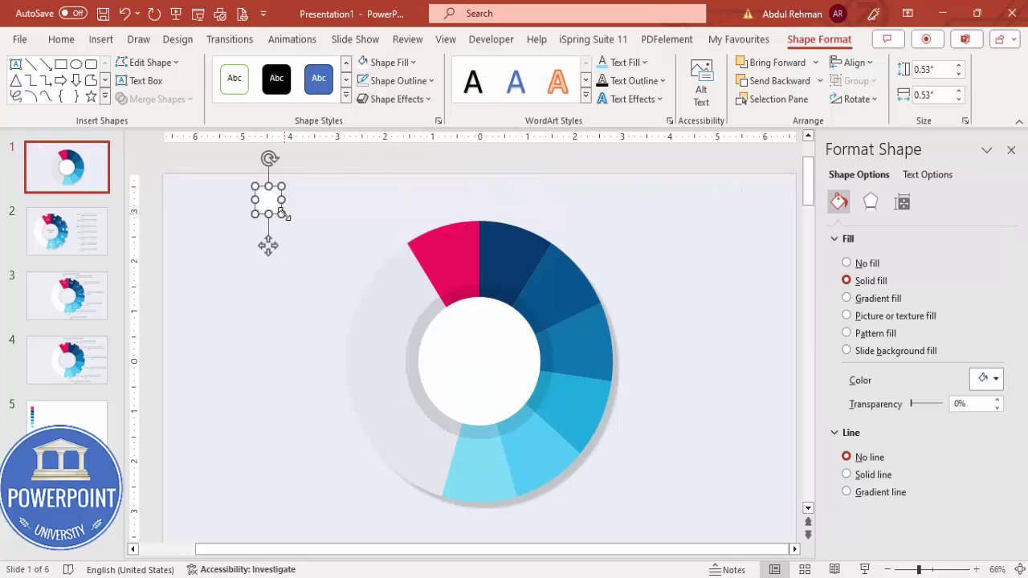
key("ctrl+d")
left_click_drag(280, 205, 291, 255)
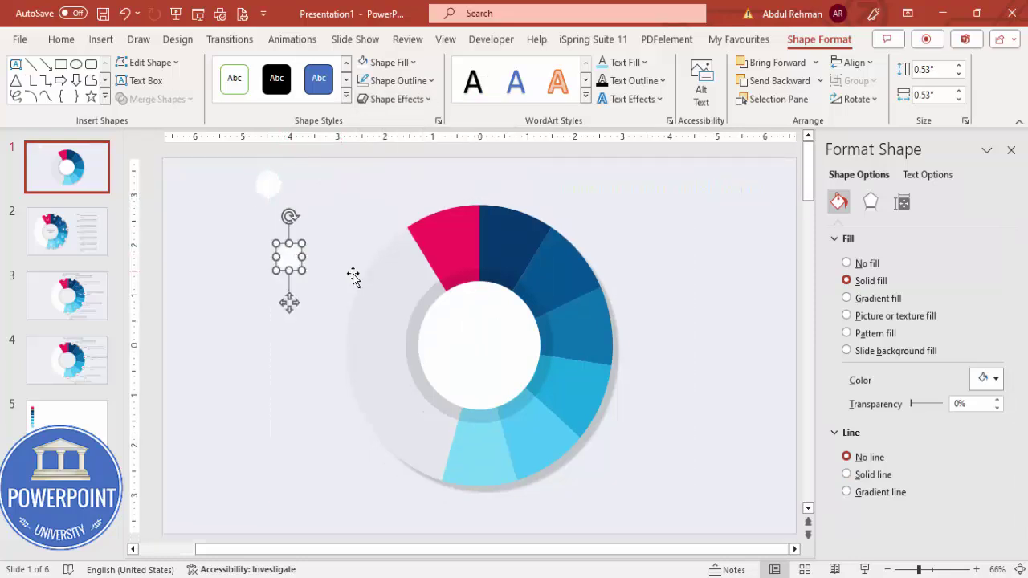
Format-paint the centre ring's translucent grey style onto the lower small circle and move it onto the white one
left_click(459, 283)
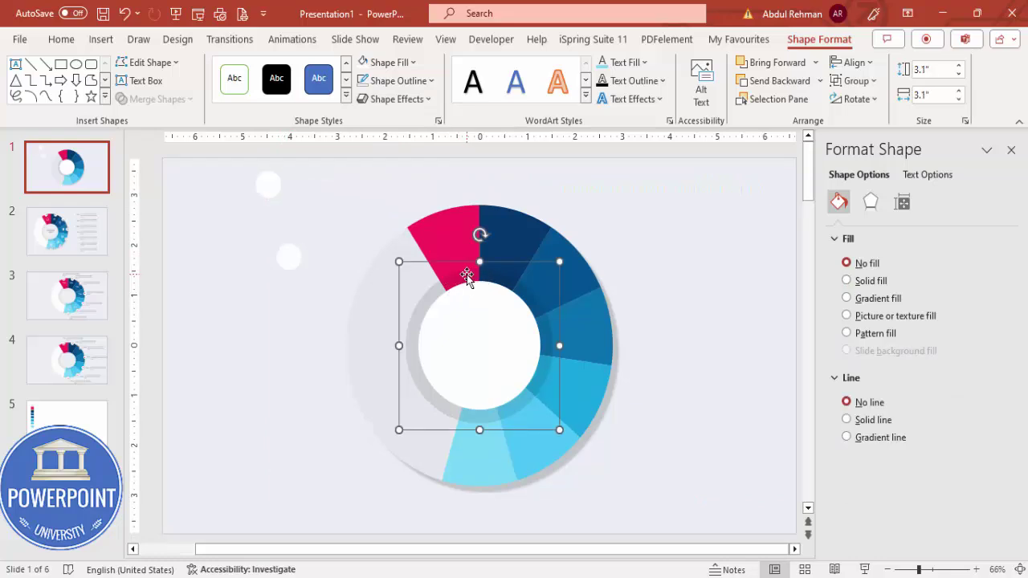
left_click(462, 277, "shift")
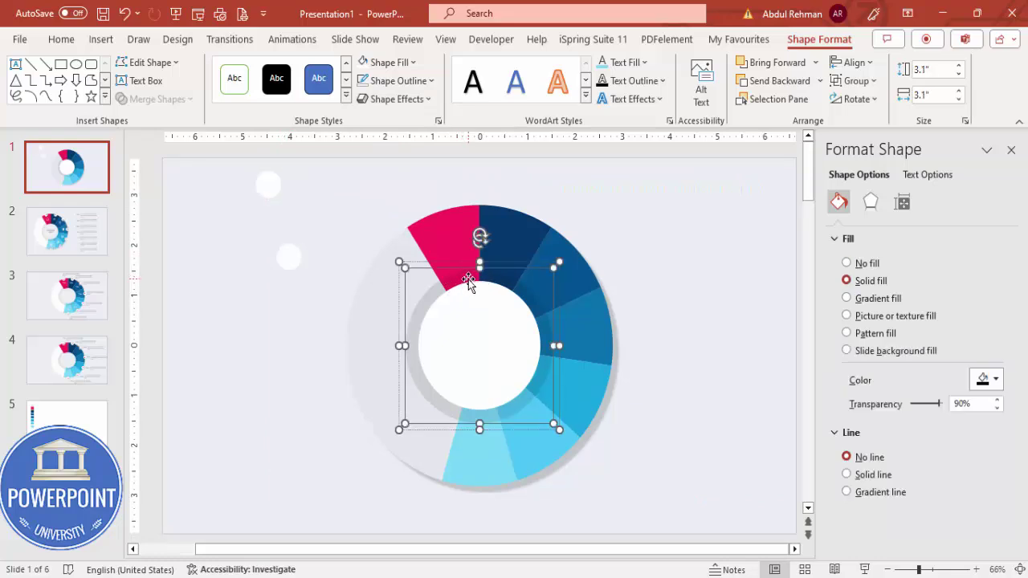
left_click(72, 42)
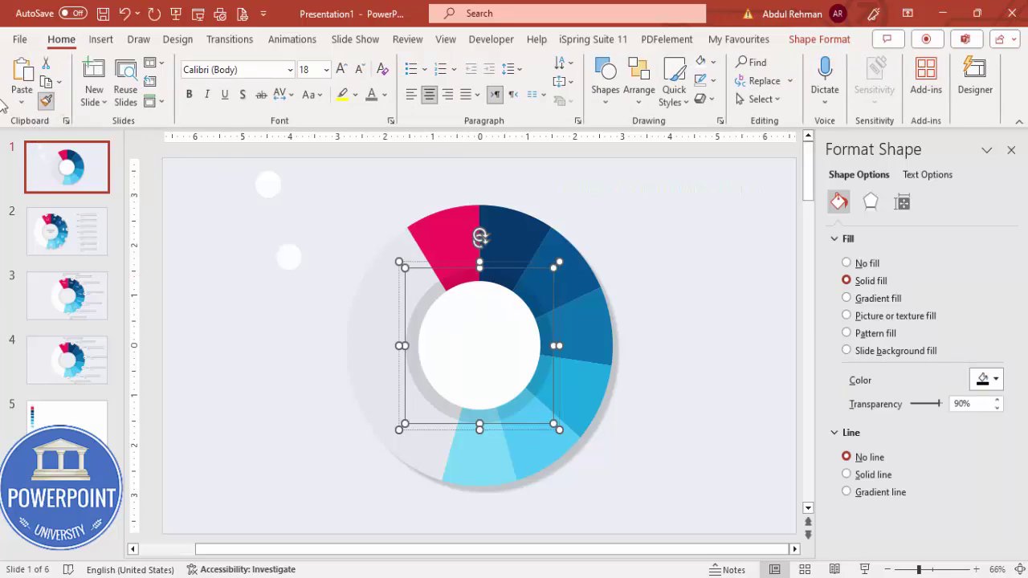
left_click(46, 100)
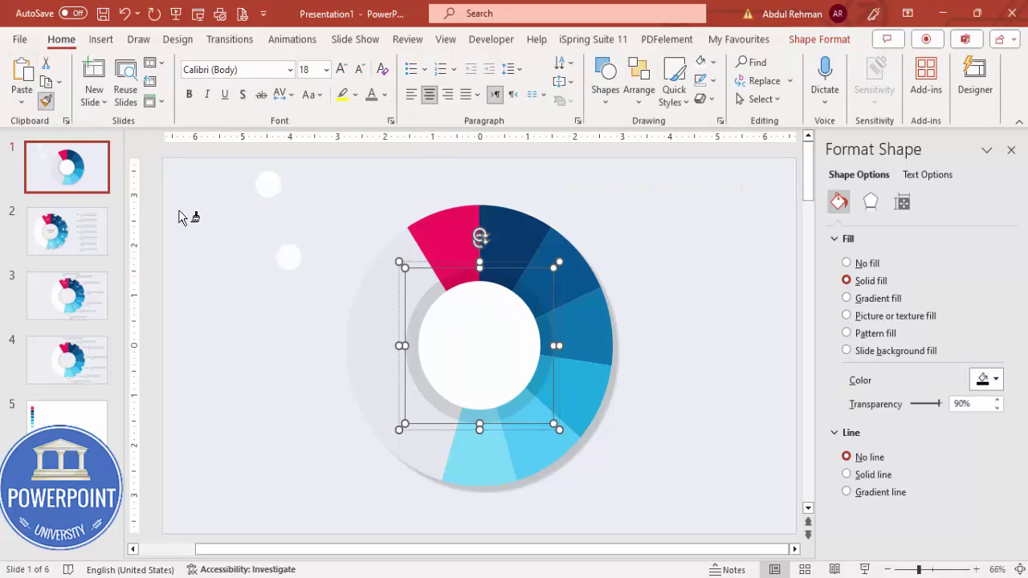
left_click(288, 264)
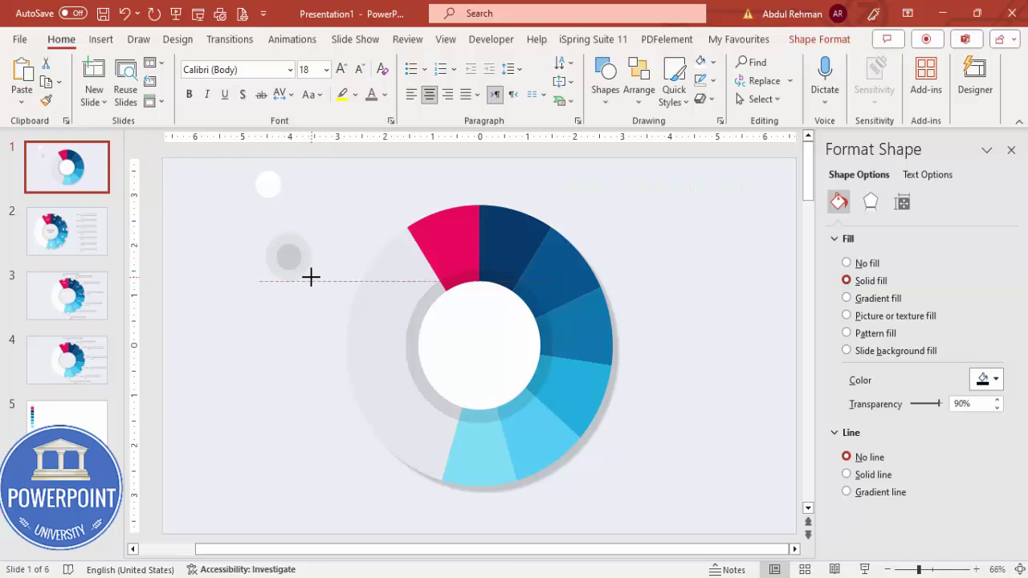
left_click(309, 277)
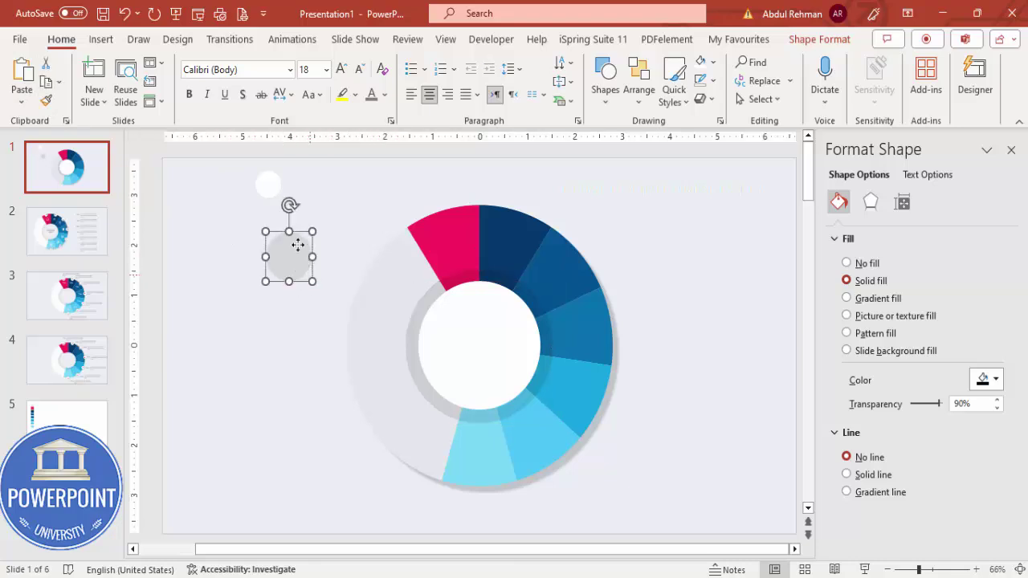
left_click_drag(297, 253, 278, 180)
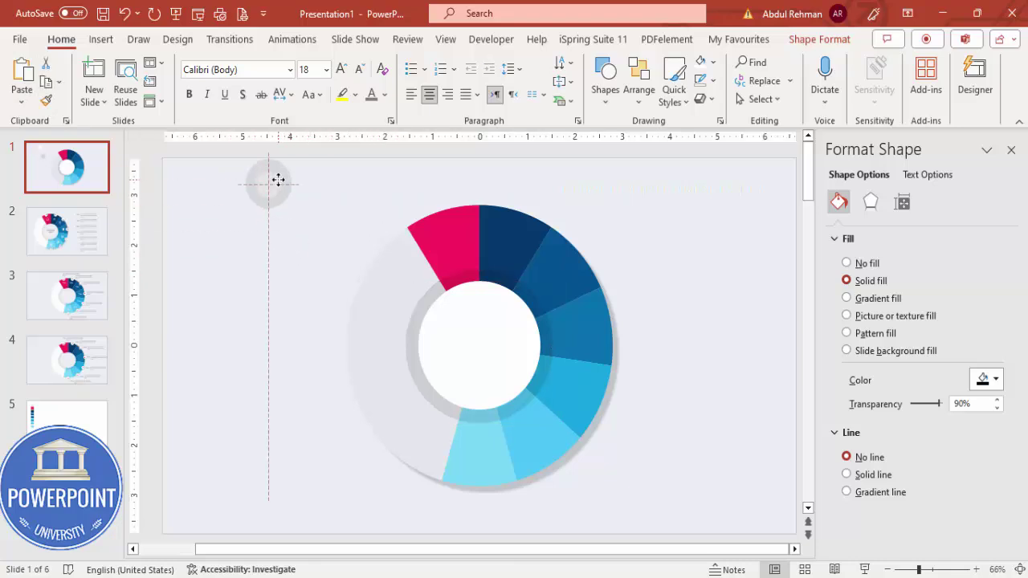
Send the grey circle to the back, resize it to 0.98", and select both badge circles
left_click(819, 40)
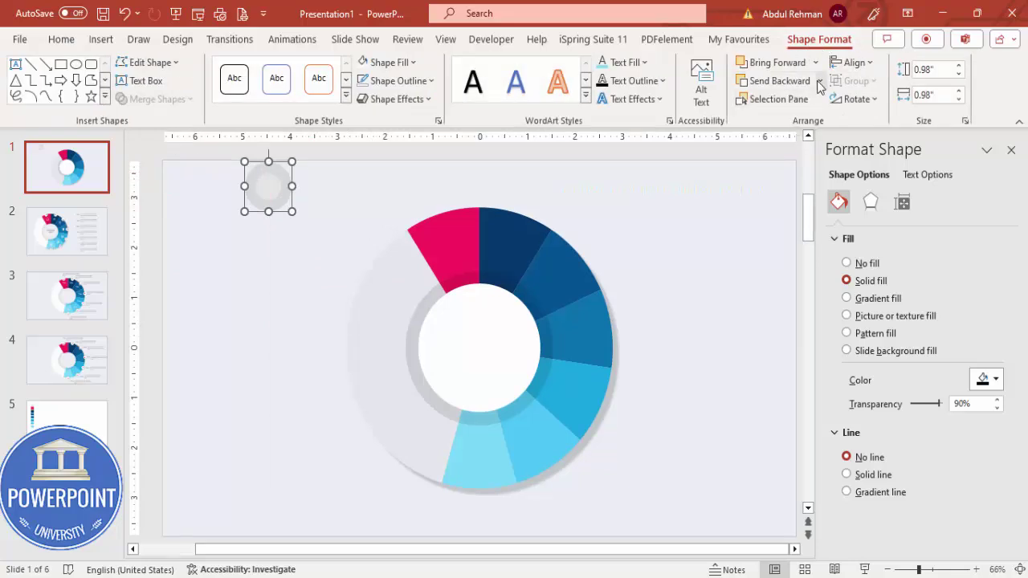
left_click(820, 80)
left_click(794, 125)
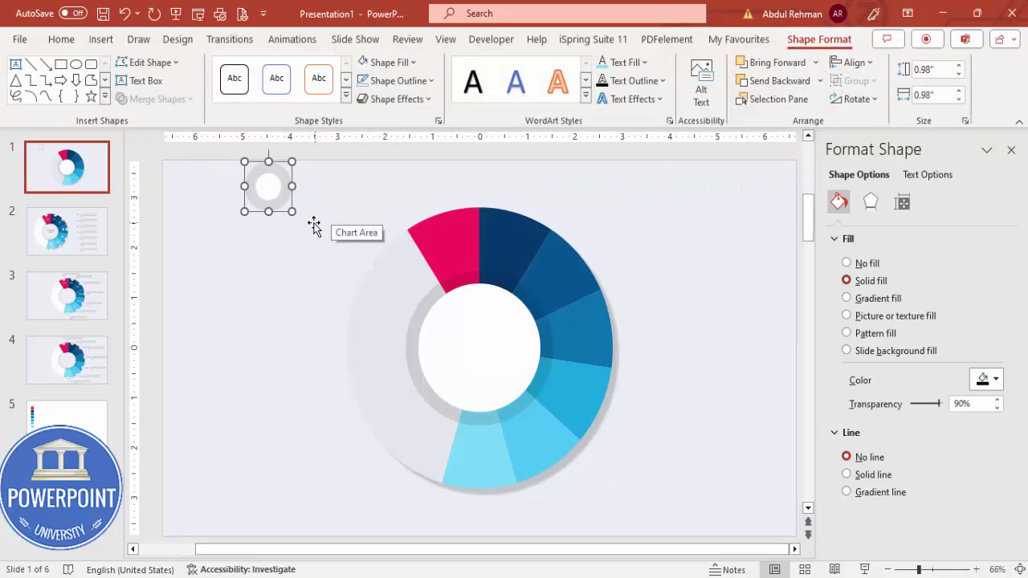
mouse_move(293, 212)
left_mouse_down()
mouse_move(281, 200)
mouse_move(289, 205)
left_mouse_up()
left_click(253, 184)
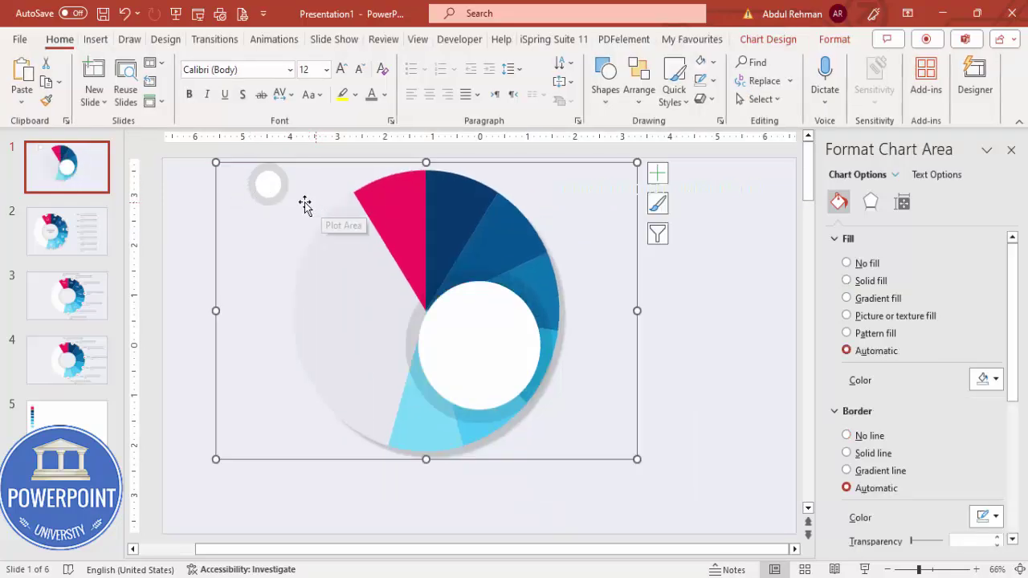
left_click_drag(216, 156, 323, 233)
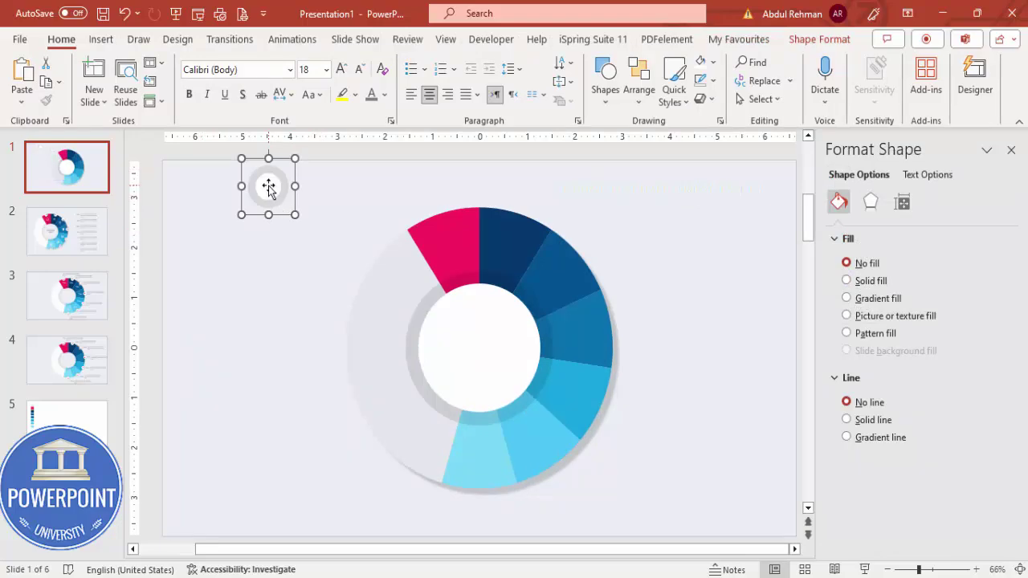
Add a text box reading "01" beside the small circle
left_click(231, 255)
left_click(110, 38)
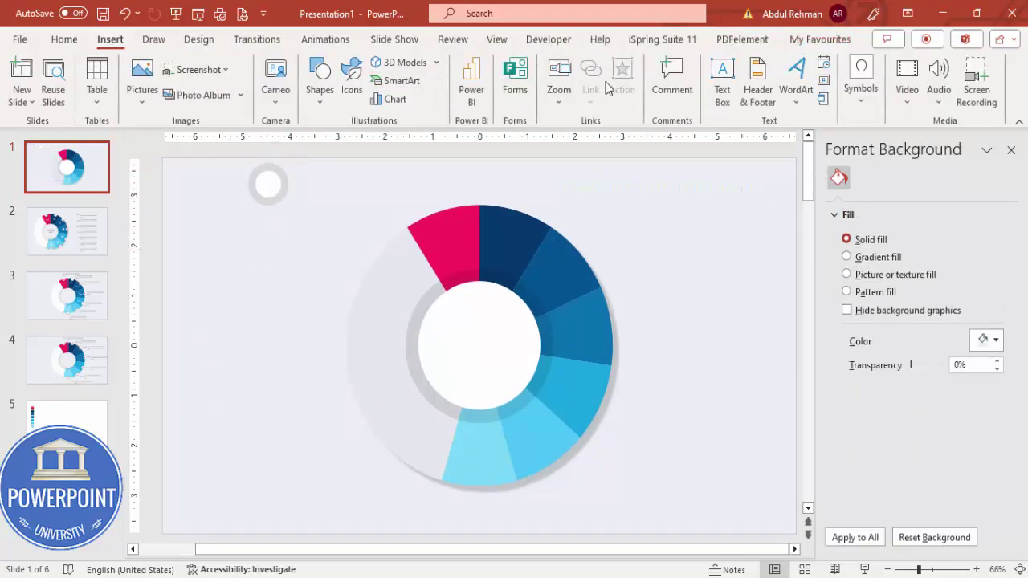
left_click(722, 81)
left_click(230, 247)
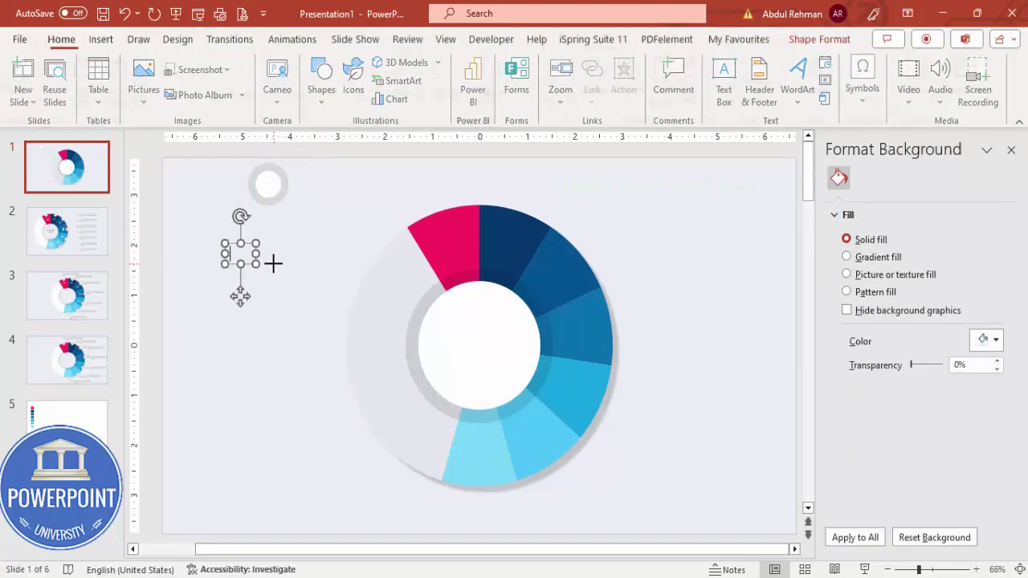
type("01")
key("Escape")
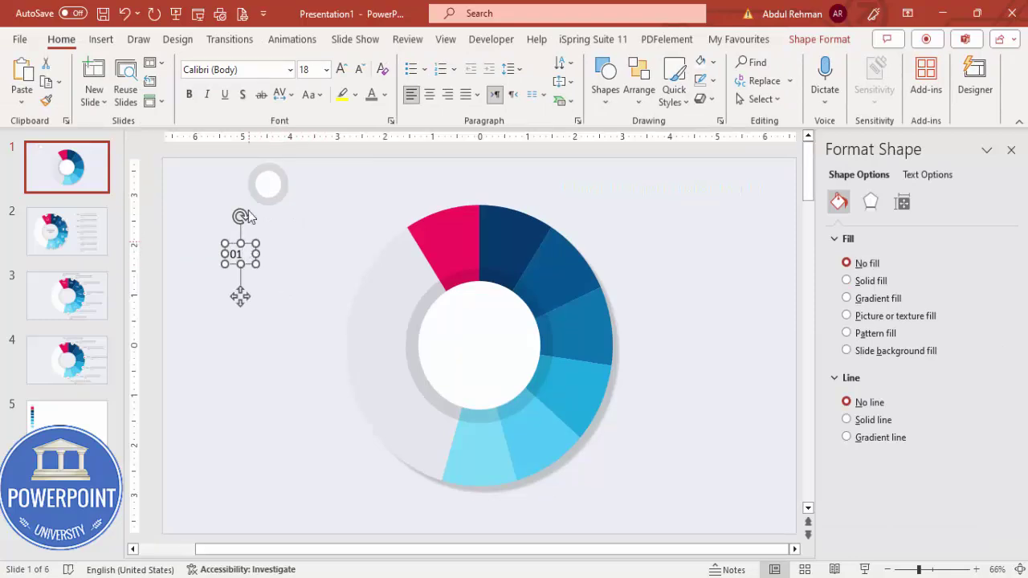
Style the 01 label in grey, centred Open Sans Extrabold
left_click(257, 69)
type("Open Sans Extrabold")
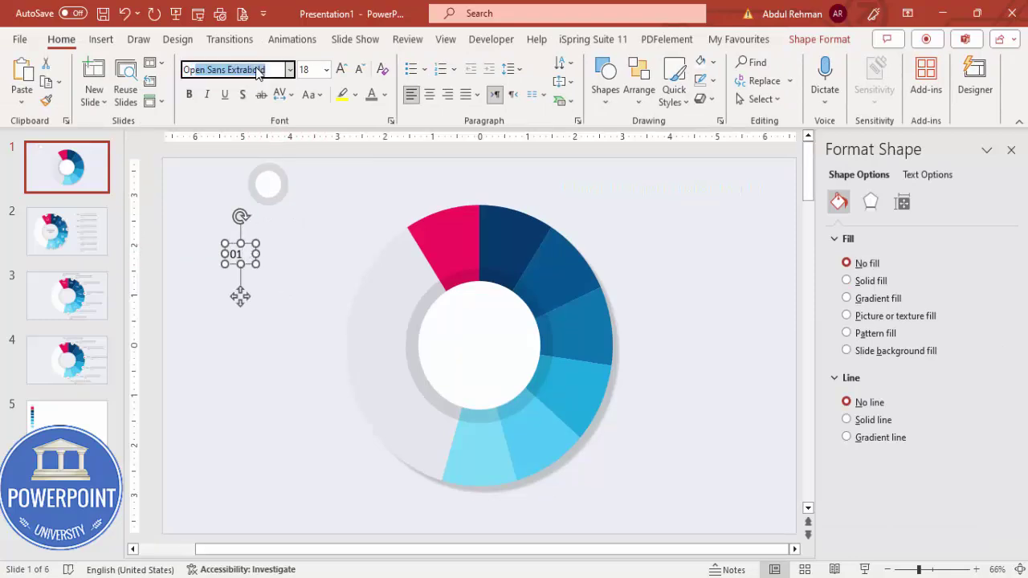
key("Return")
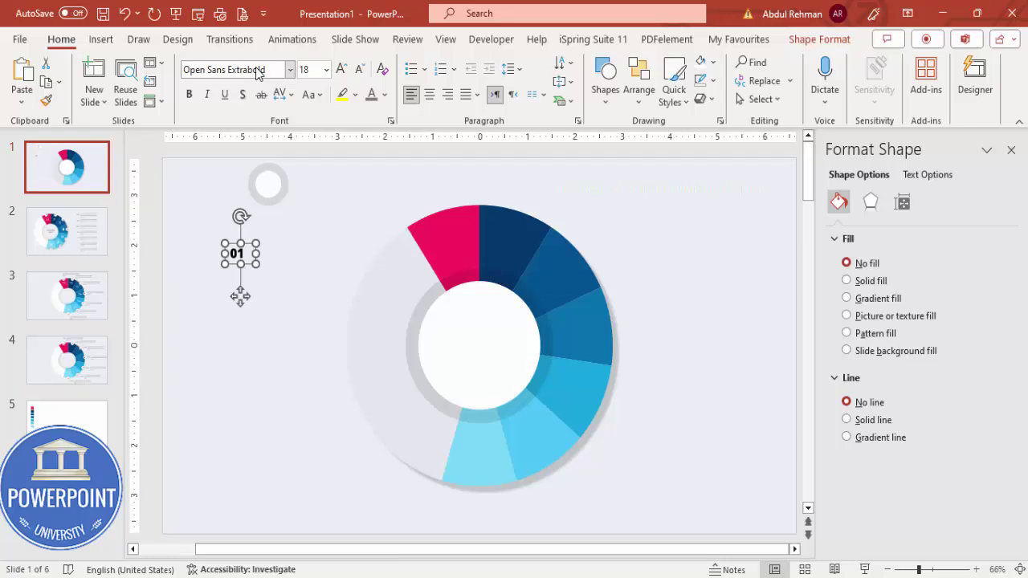
left_click(385, 95)
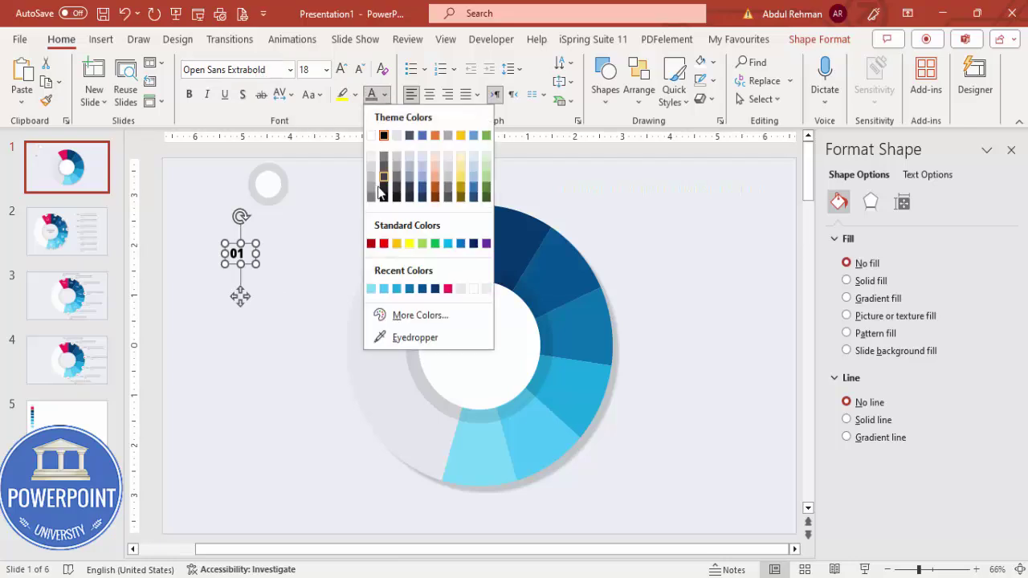
left_click(372, 197)
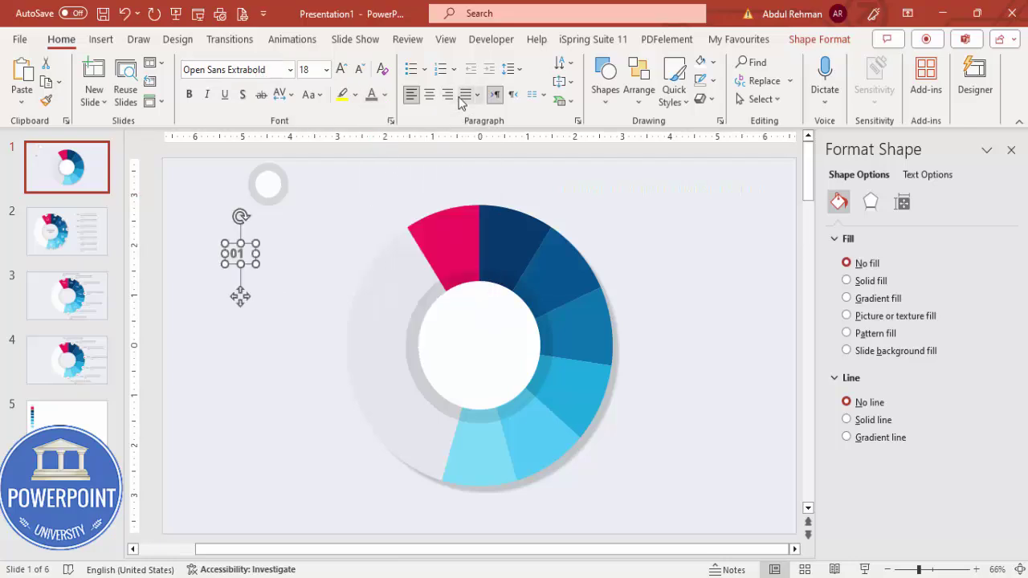
left_click(429, 94)
Move the 01 label onto the grey circle and group them with Ctrl+G
left_click_drag(240, 296, 270, 232)
left_click(322, 214)
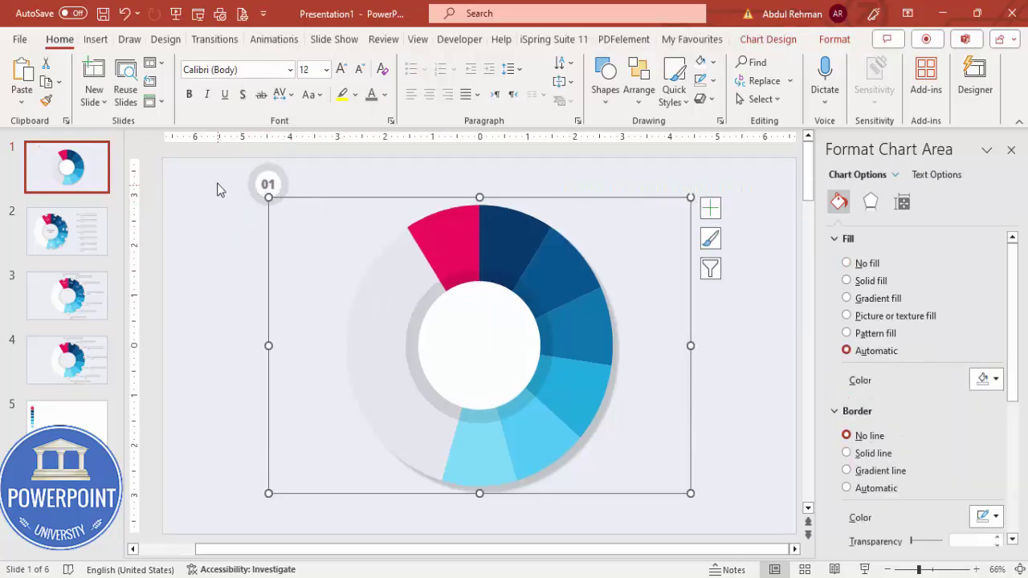
left_click_drag(219, 159, 335, 232)
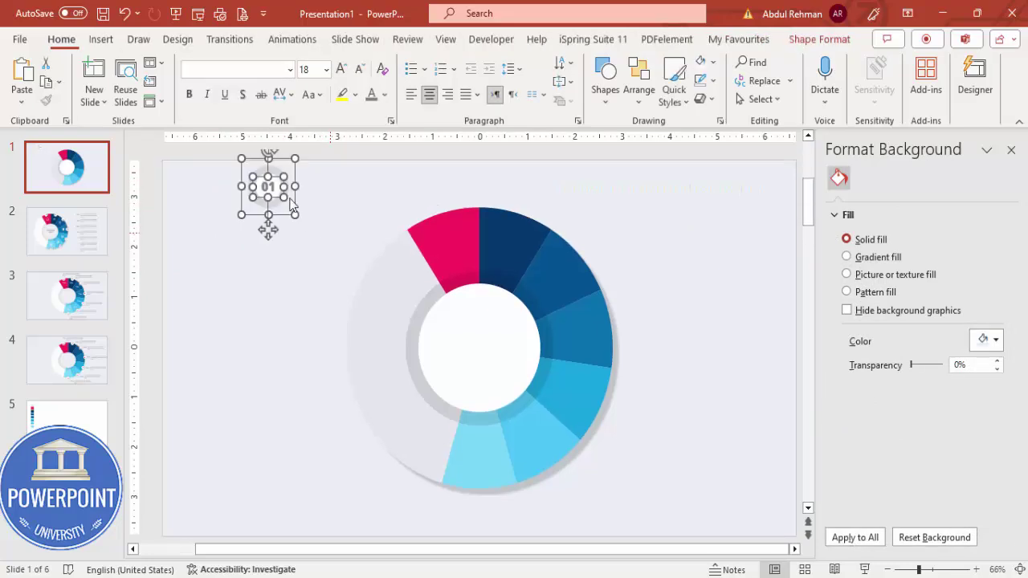
key("ctrl+g")
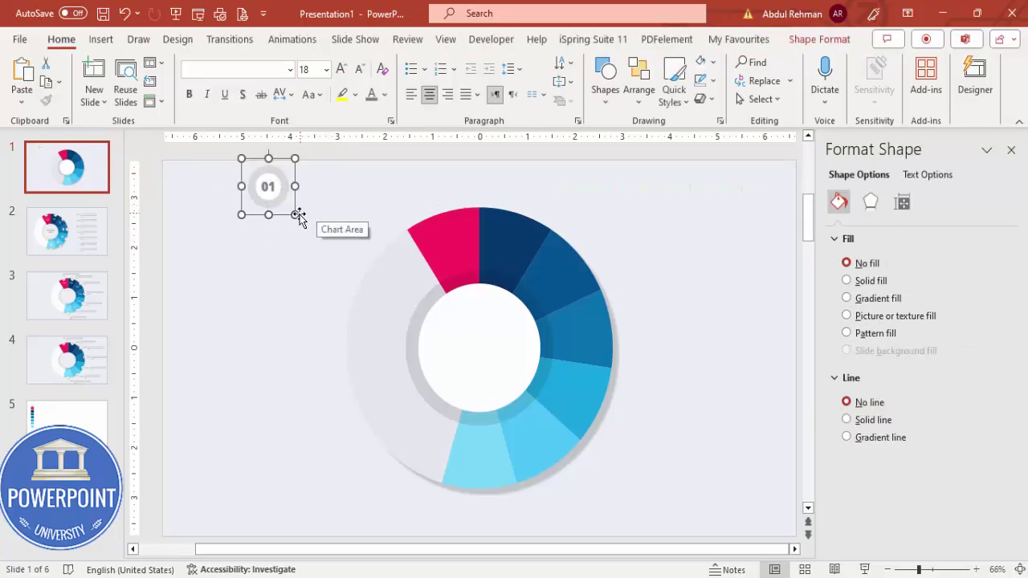
Place the badge on the pink slice and a duplicate on the next blue slice
left_click_drag(295, 175, 530, 186)
key("ctrl+d")
key("Down")
key("Down")
key("Down")
key("Down")
key("Down")
key("Down")
key("Down")
key("Down")
key("Down")
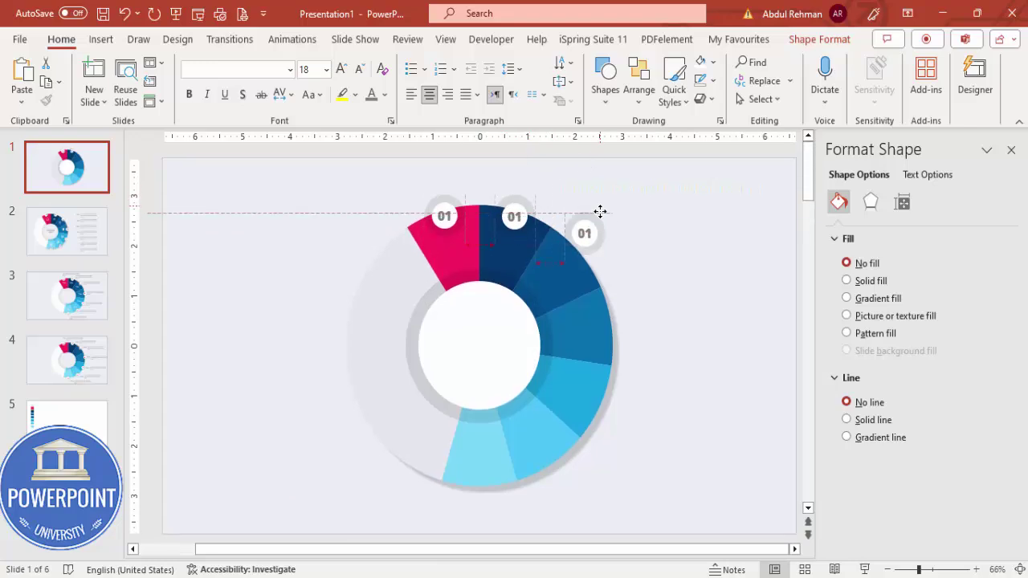
key("Left")
key("Left")
key("Left")
key("Down")
key("Right")
key("Right")
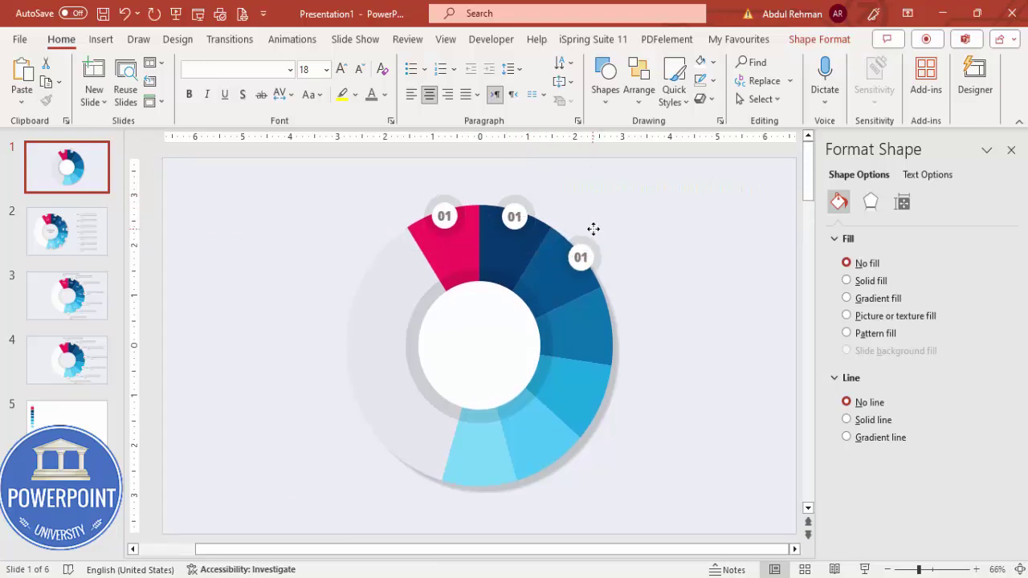
key("Left")
key("Left")
Duplicate the badge onto the remaining slices' outer edges, ending at the bottom light-blue slice
key("ctrl+d")
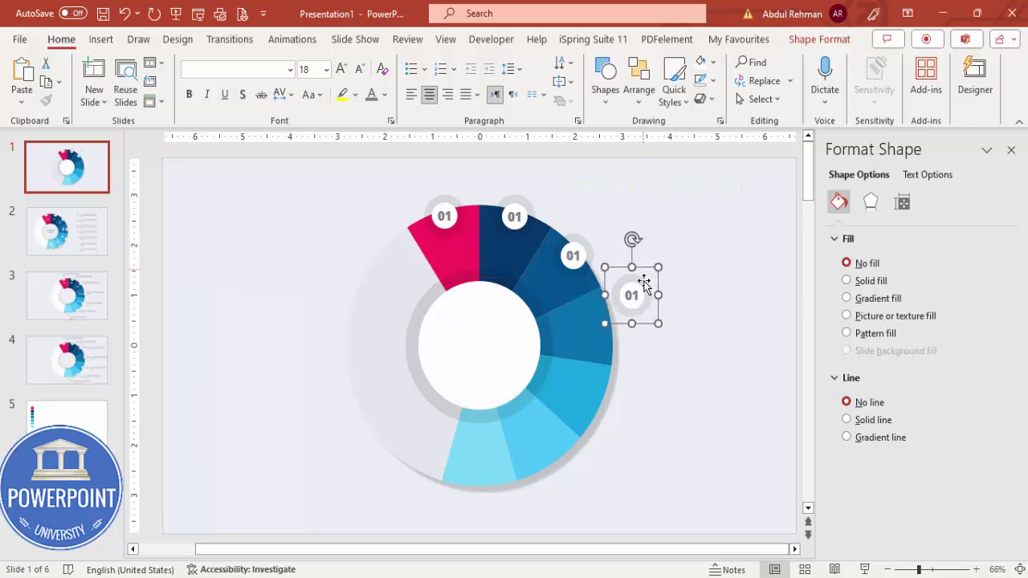
left_click_drag(642, 270, 625, 291)
left_click_drag(618, 297, 617, 303)
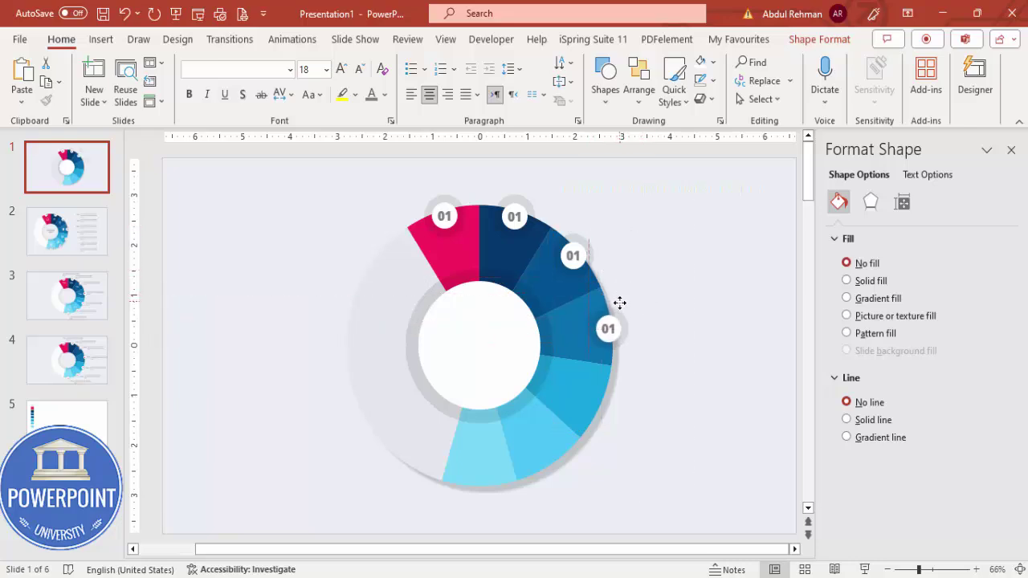
key("ctrl+d")
left_click_drag(660, 373, 617, 374)
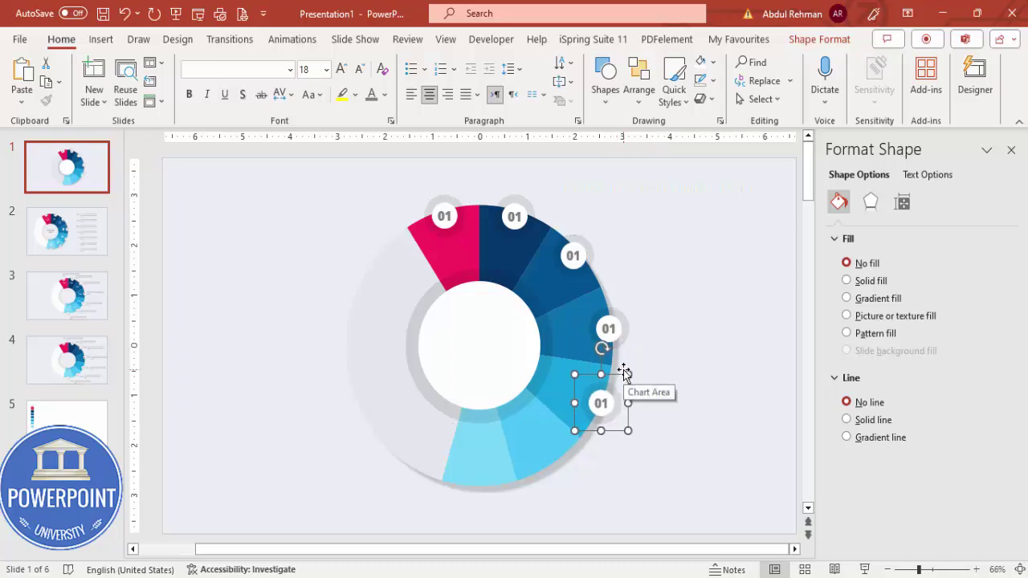
key("ctrl+d")
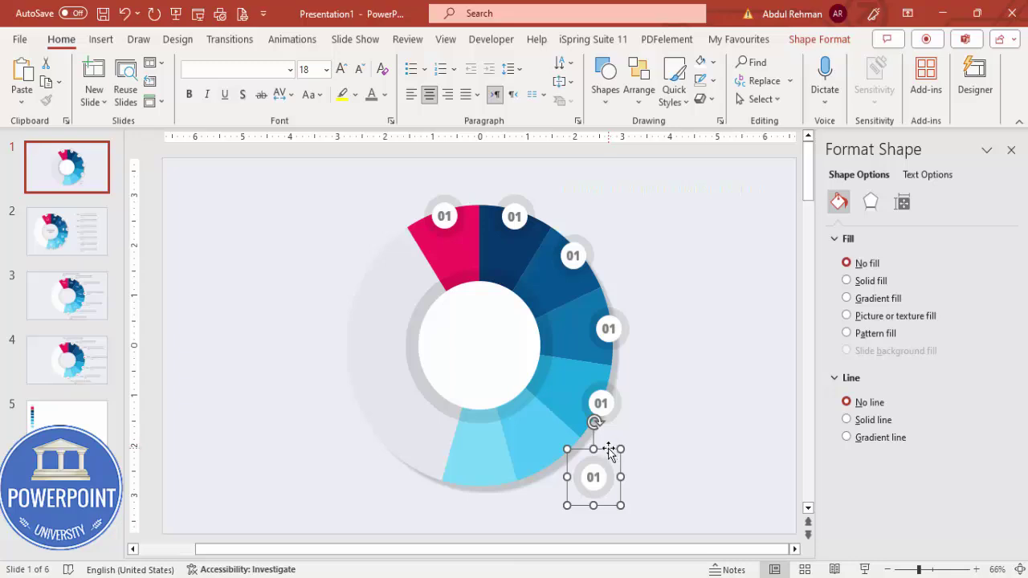
left_click_drag(610, 454, 573, 435)
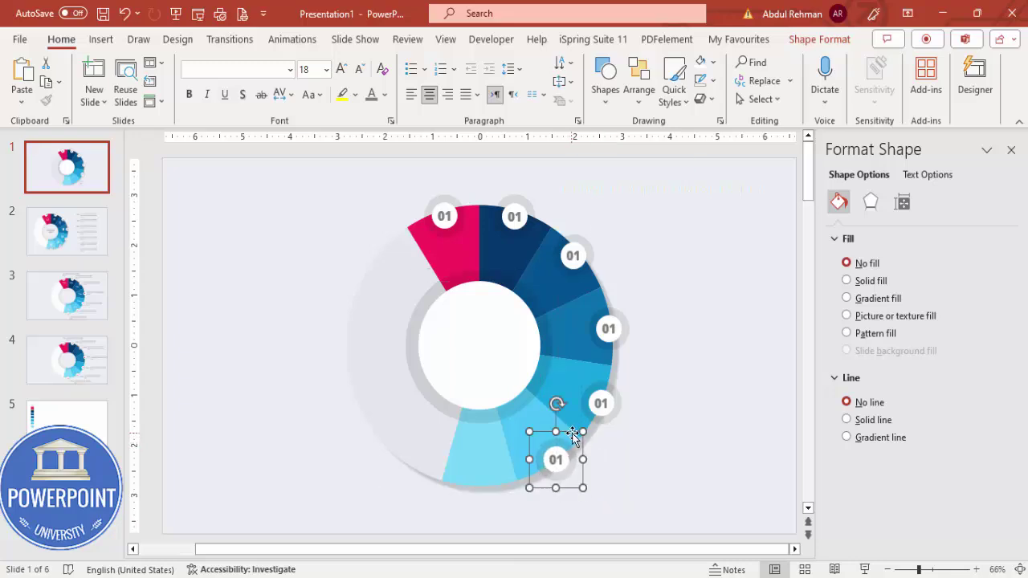
key("ctrl+d")
left_click_drag(528, 491, 499, 469)
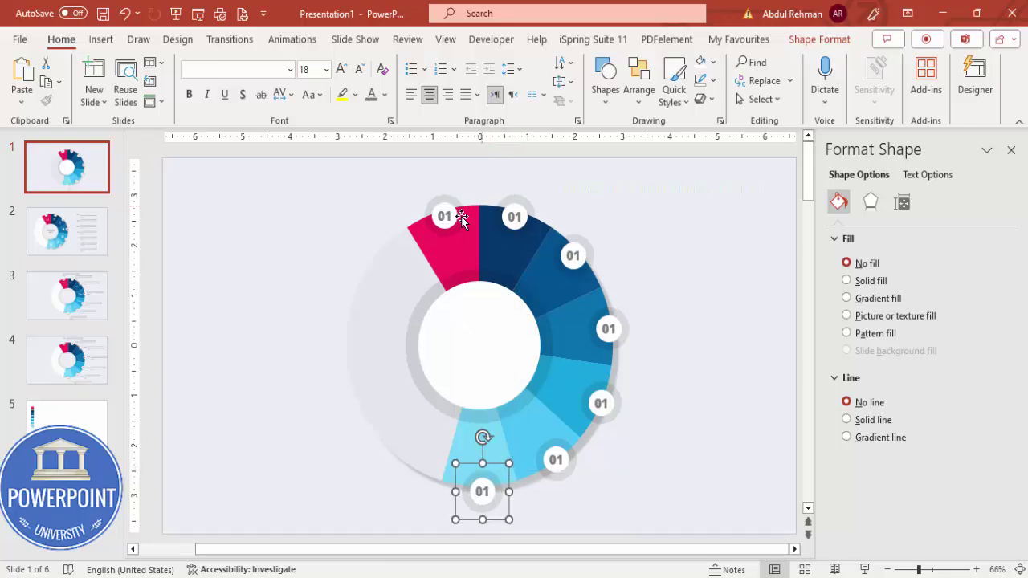
Retype the copied badges as 02, 03, 04, 05, 06 and 07 in order around the donut
left_click(515, 217)
type("02")
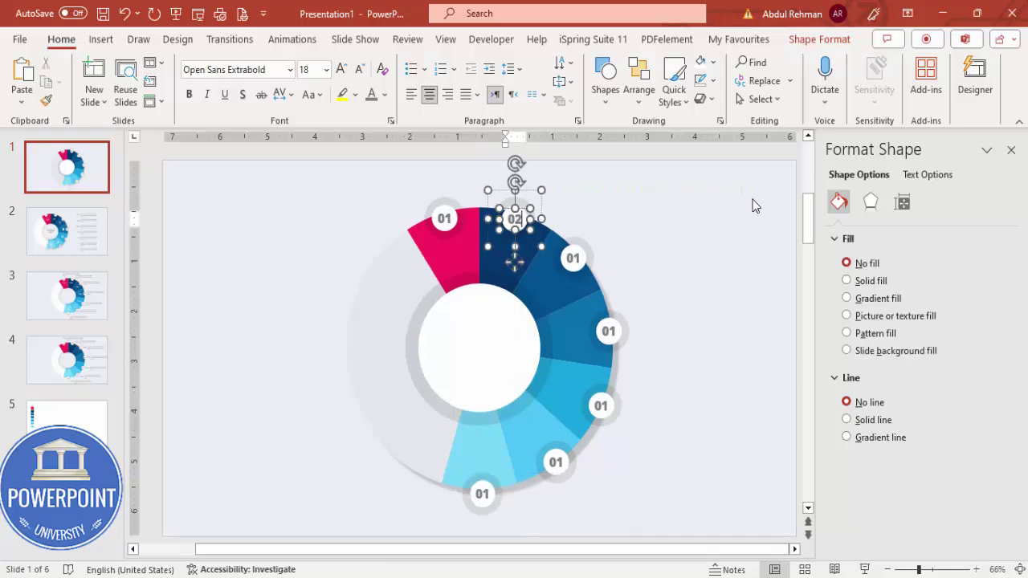
left_click(579, 257)
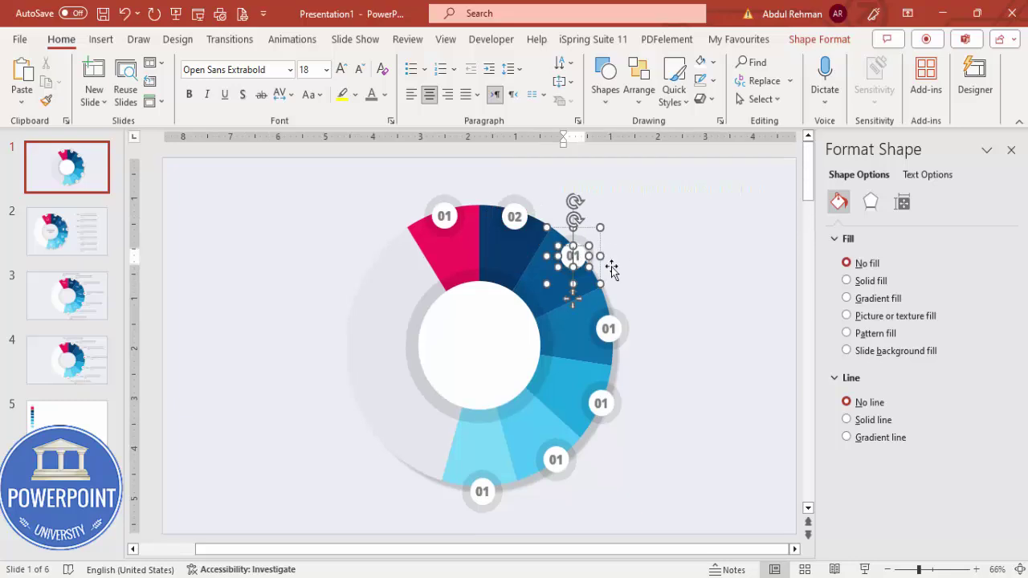
type("03")
left_click(611, 328)
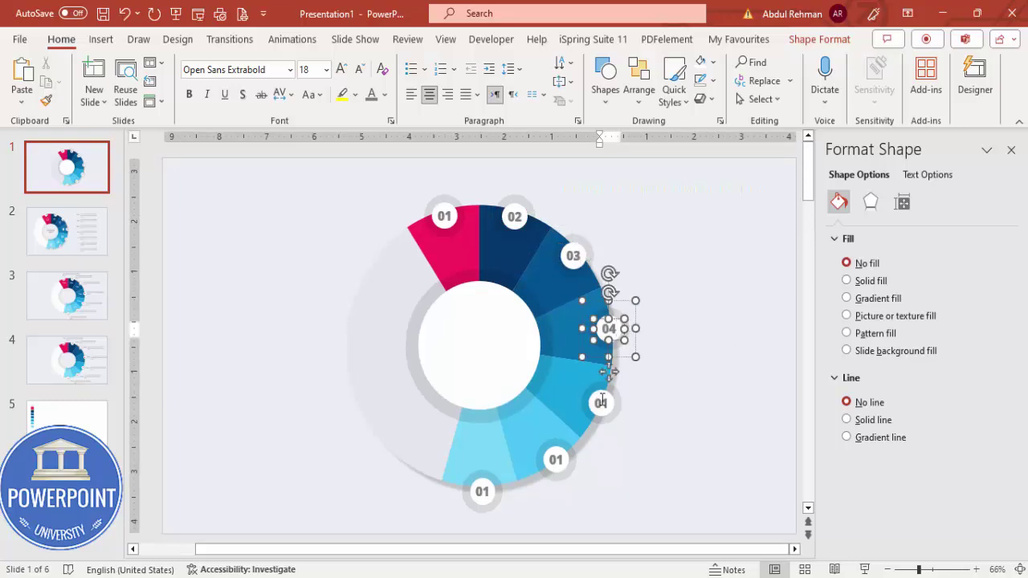
left_click(601, 401)
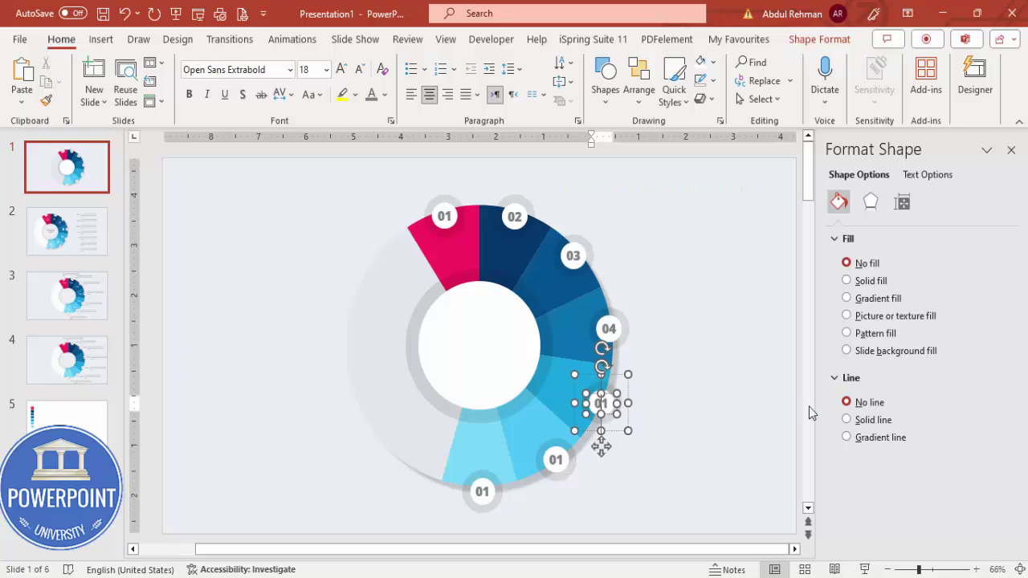
type("05")
left_click(560, 455)
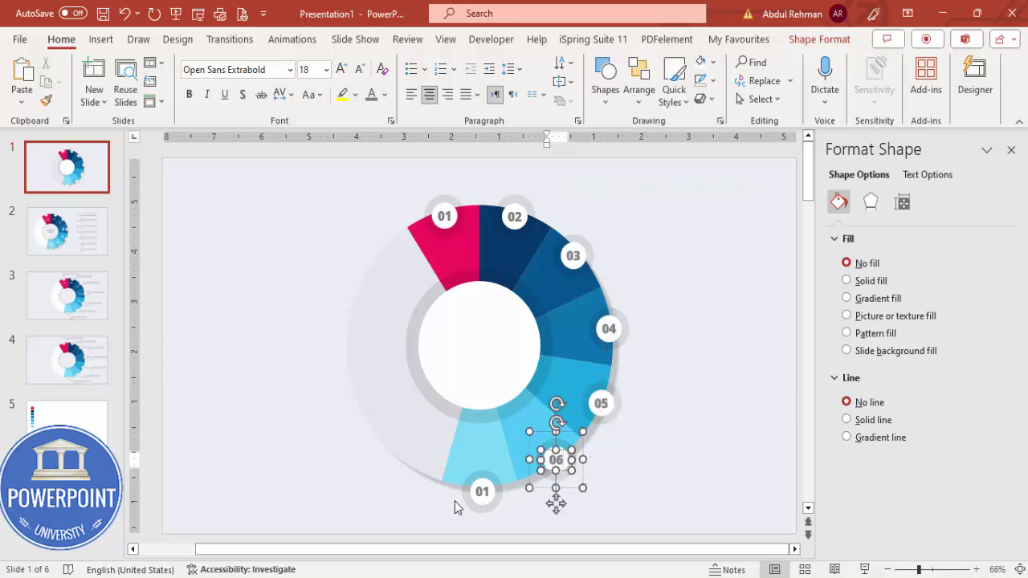
double_click(482, 493)
type("07")
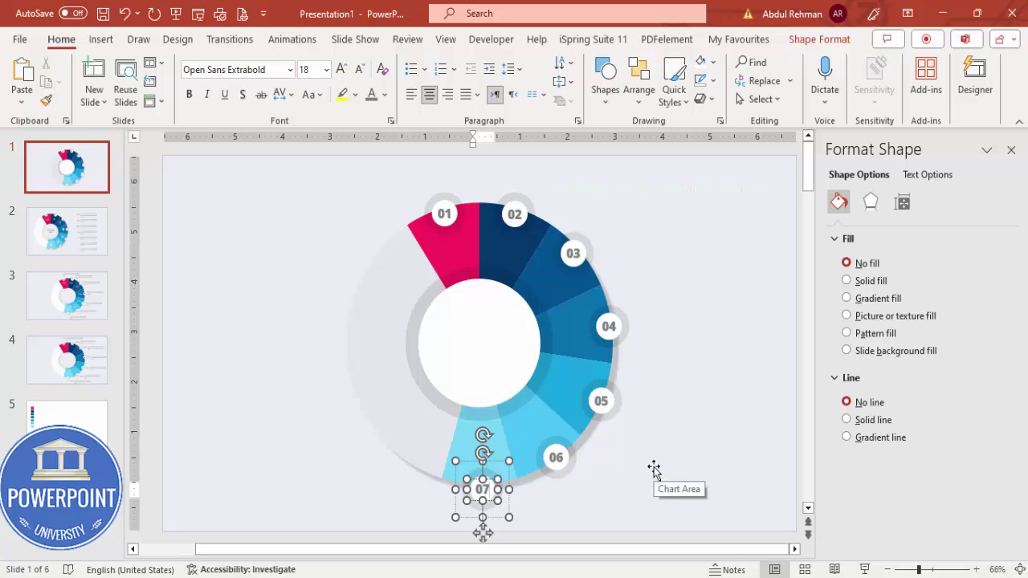
left_click(687, 434)
left_click(715, 350)
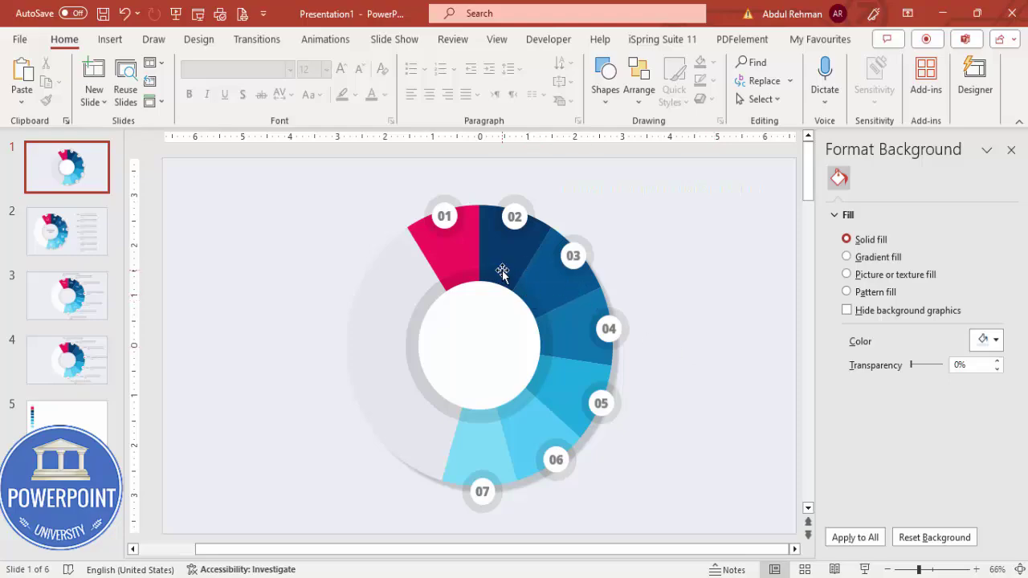
Insert seven stock icons, including billboard, chart, head, apple and bar-chart icons, onto the slide
left_click(111, 40)
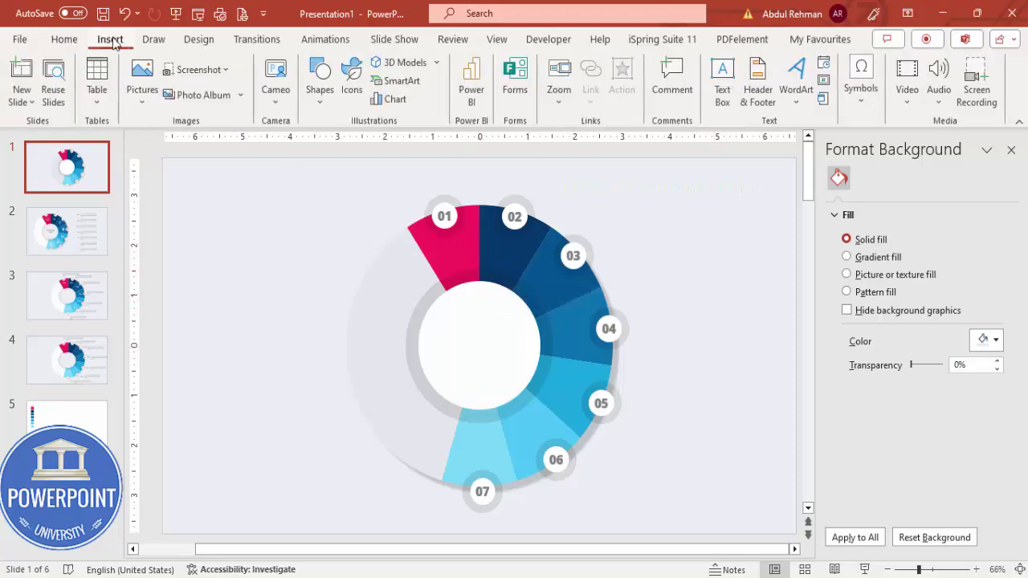
left_click(352, 77)
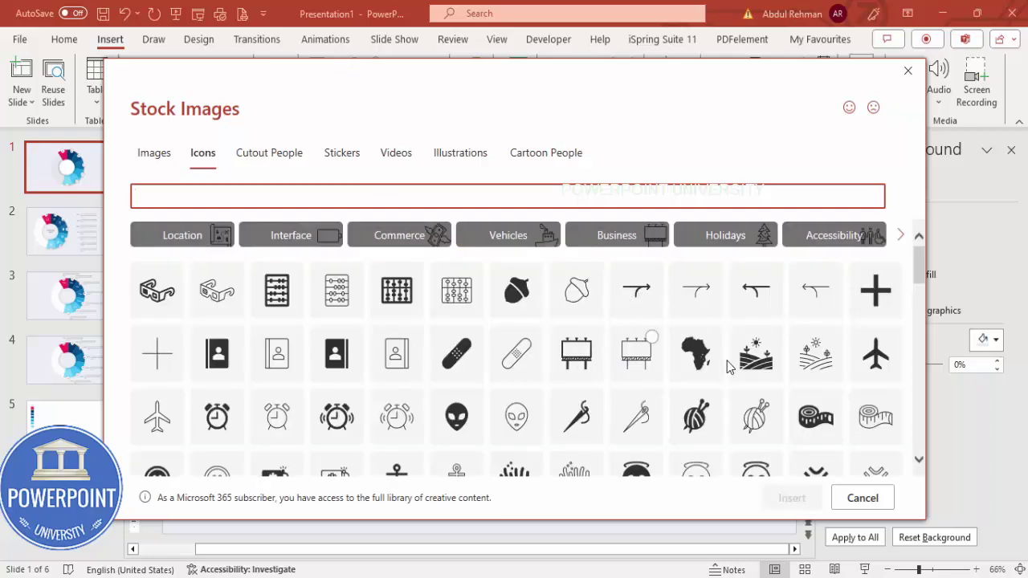
scroll(705, 353, "down", 1)
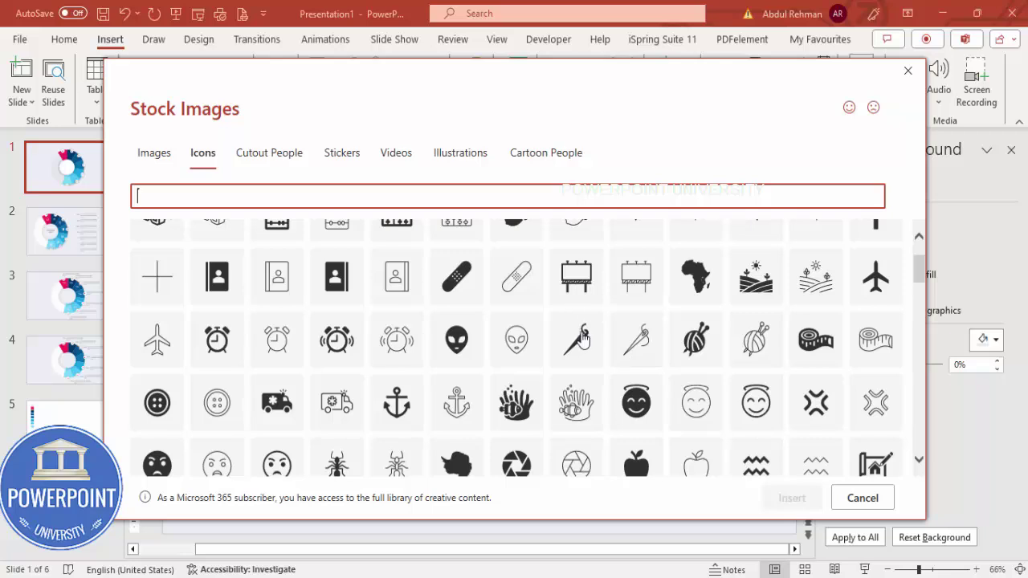
left_click(825, 408)
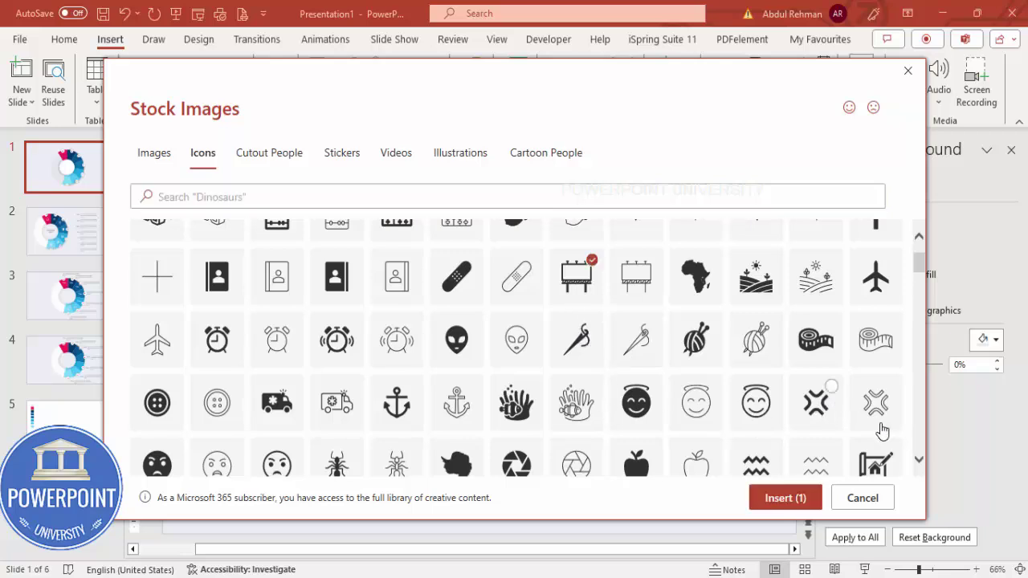
scroll(879, 438, "down", 1)
left_click(864, 406)
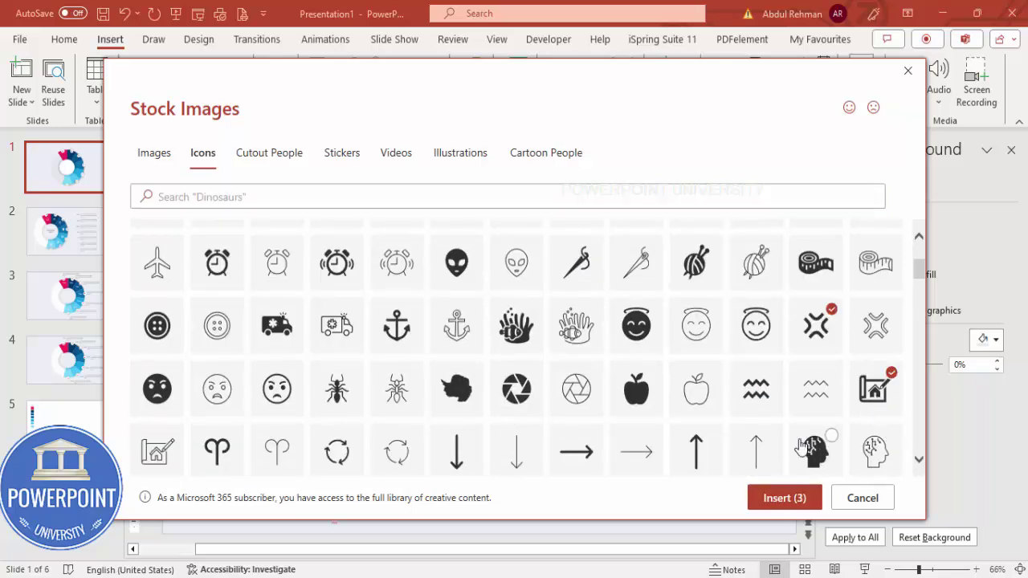
left_click(804, 447)
left_click(636, 400)
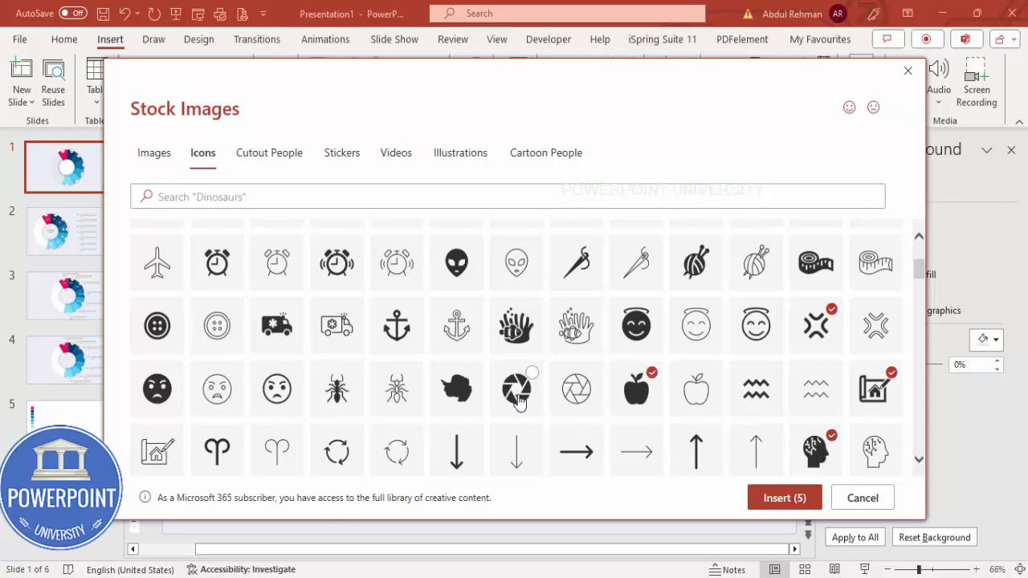
scroll(257, 389, "down", 3)
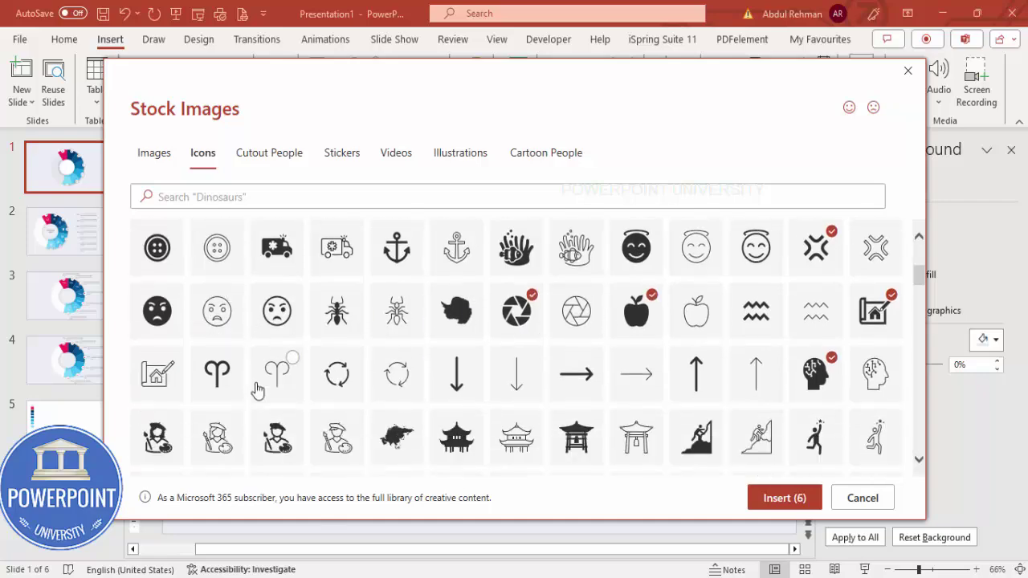
scroll(335, 374, "down", 6)
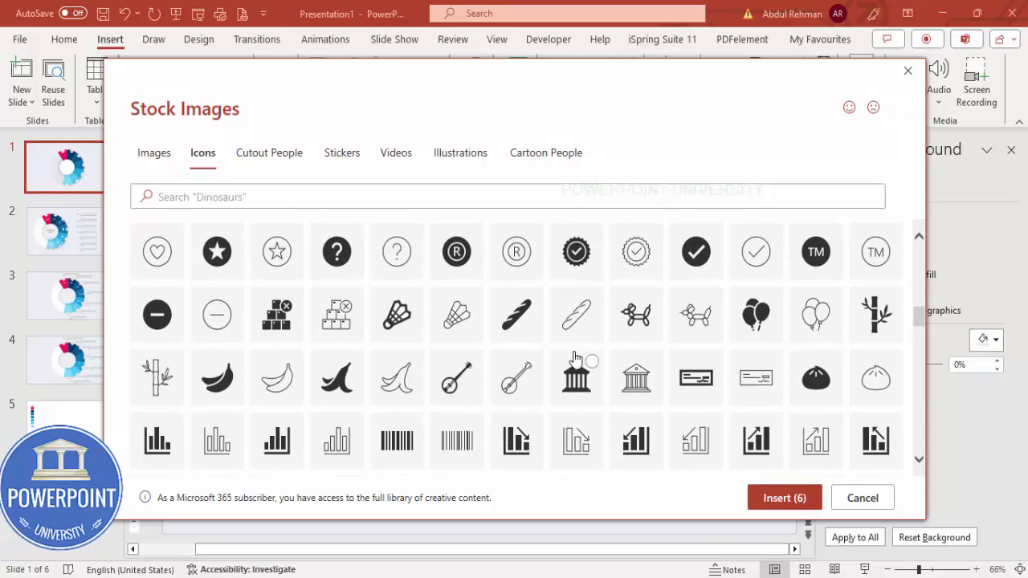
left_click(757, 441)
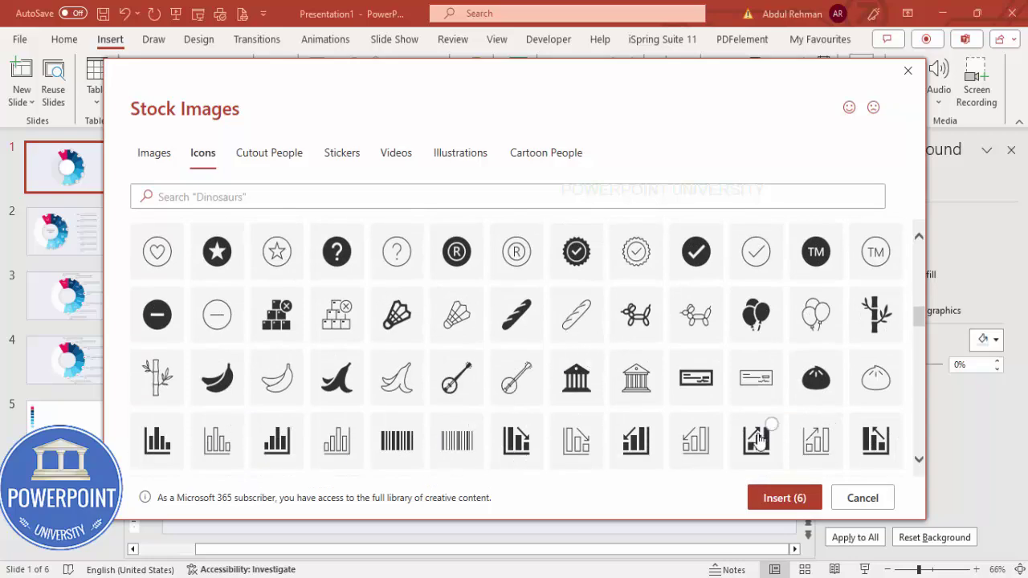
left_click(777, 499)
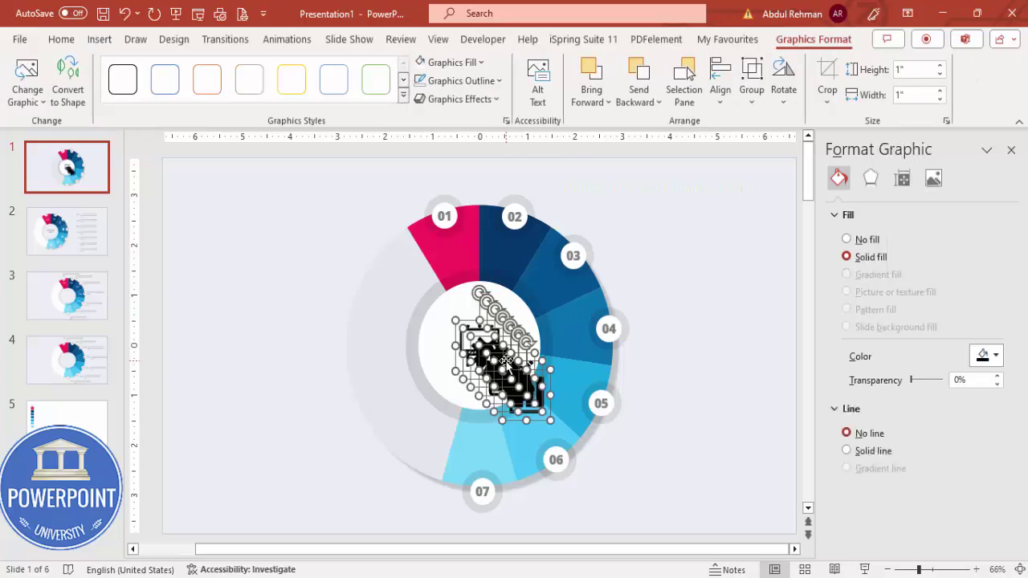
Move the icons to the upper right, resize them to 0.5" height and fill them white
left_click_drag(531, 335, 703, 227)
left_click(905, 71)
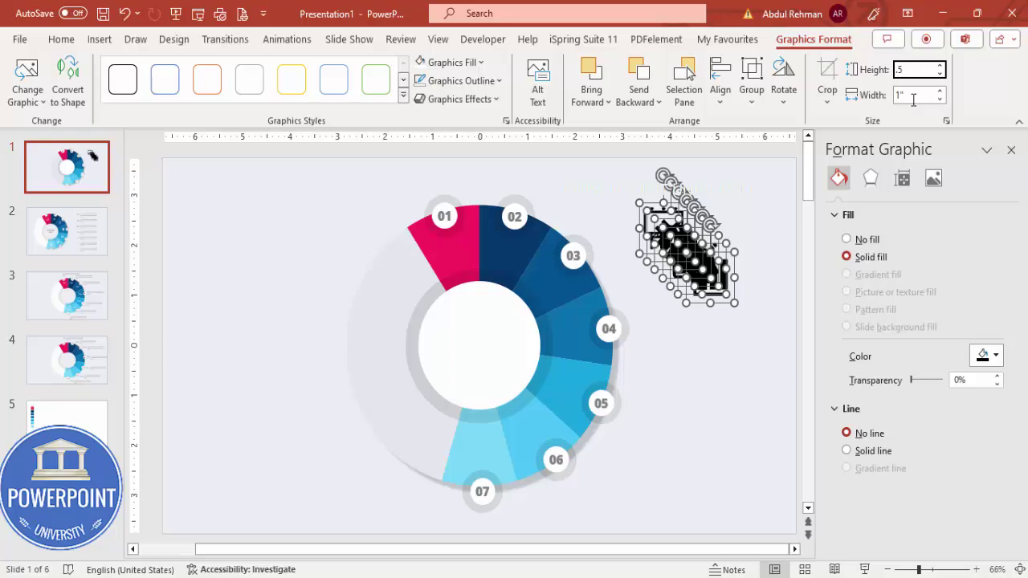
key("Return")
left_click(922, 69)
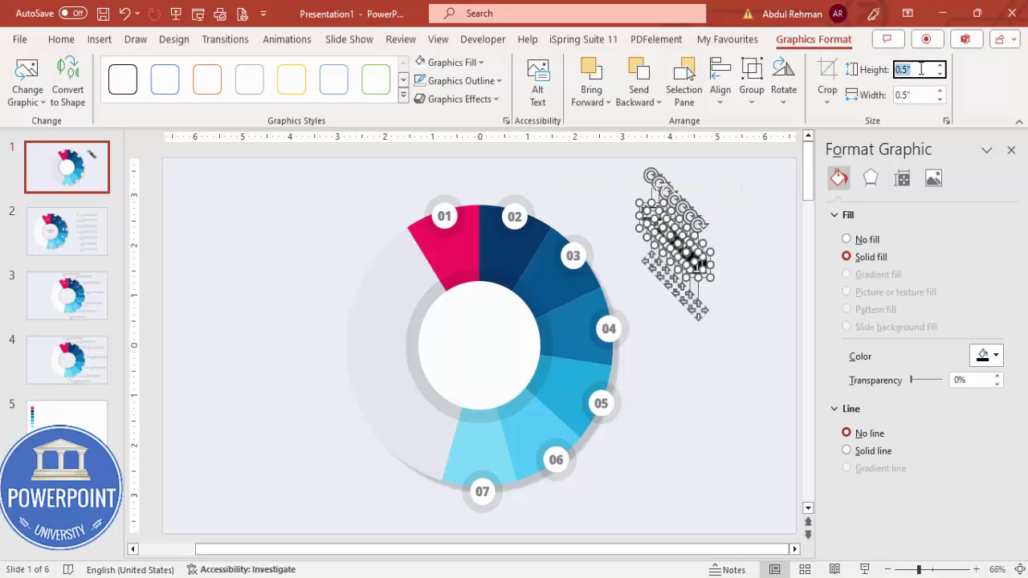
left_click(450, 62)
left_click(827, 229)
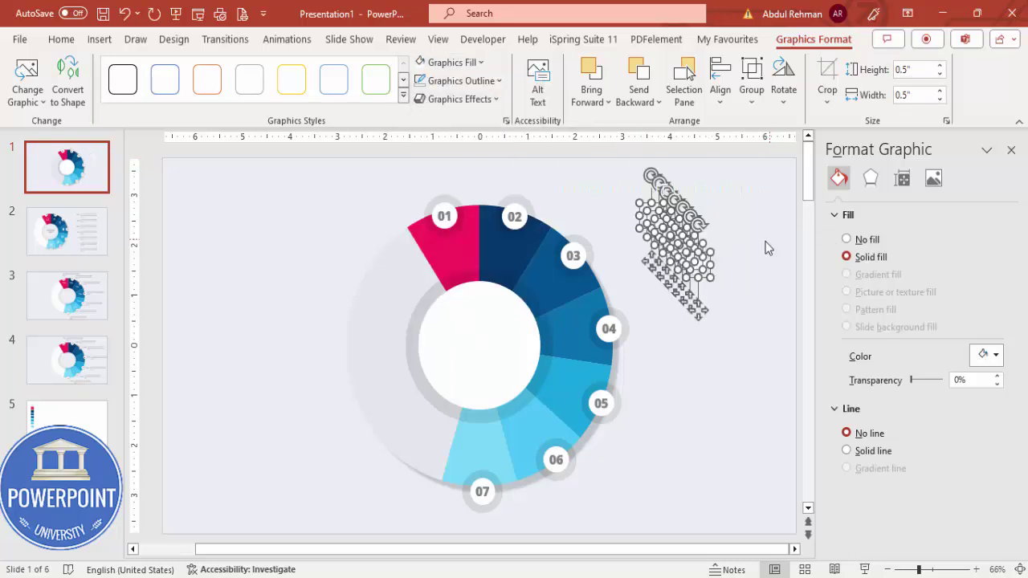
left_click(703, 274)
Place white icons on donut slices 02, 03 and 04
left_click_drag(675, 255, 507, 247)
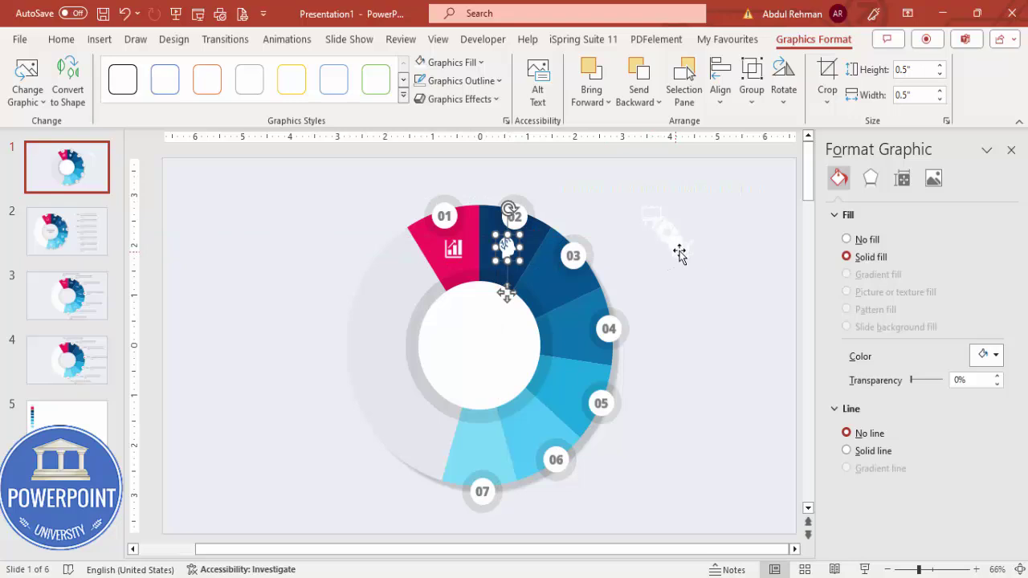
left_click_drag(680, 254, 554, 276)
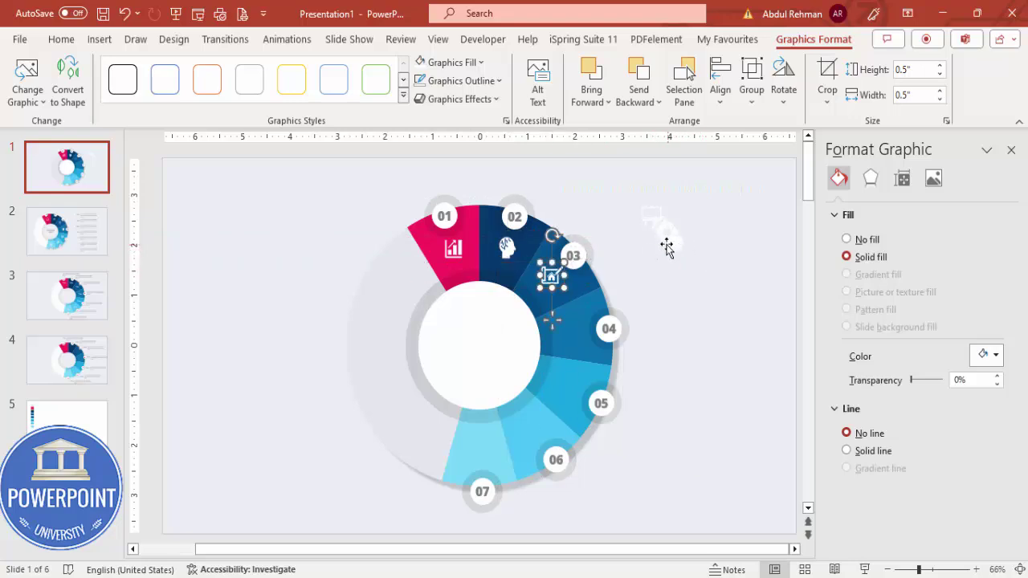
left_click_drag(673, 249, 580, 330)
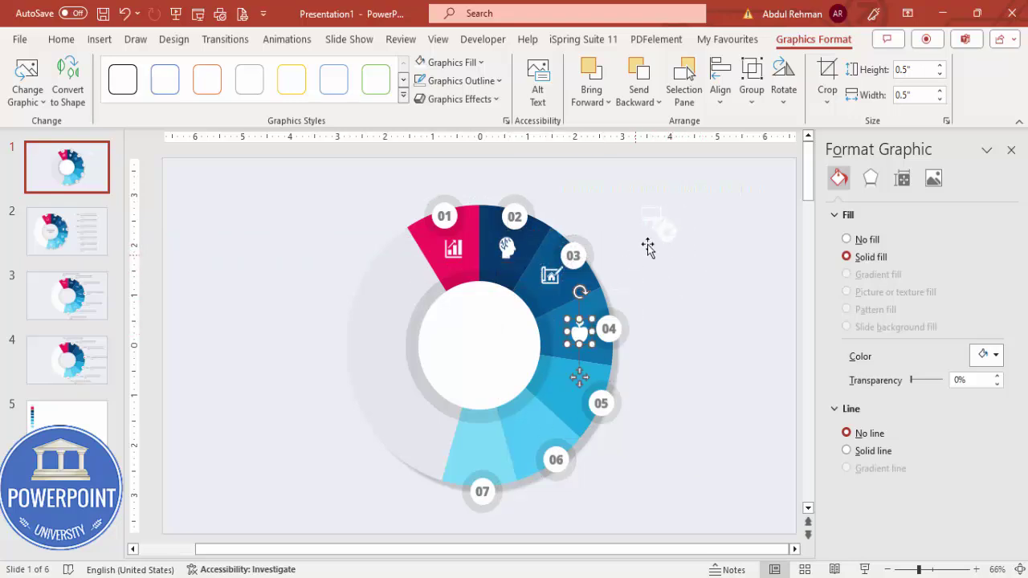
left_click(580, 379)
left_click(567, 393)
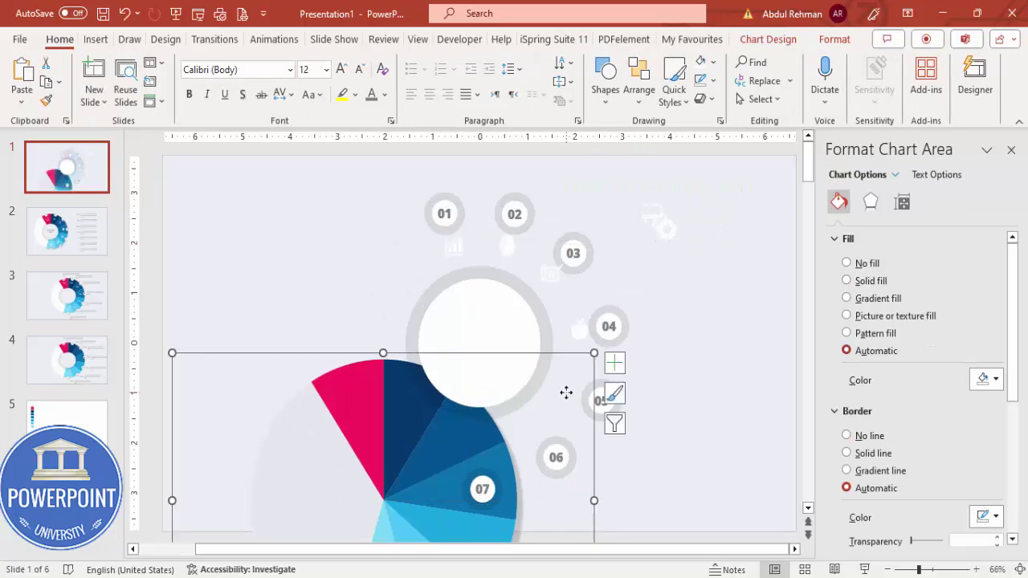
left_click(700, 220)
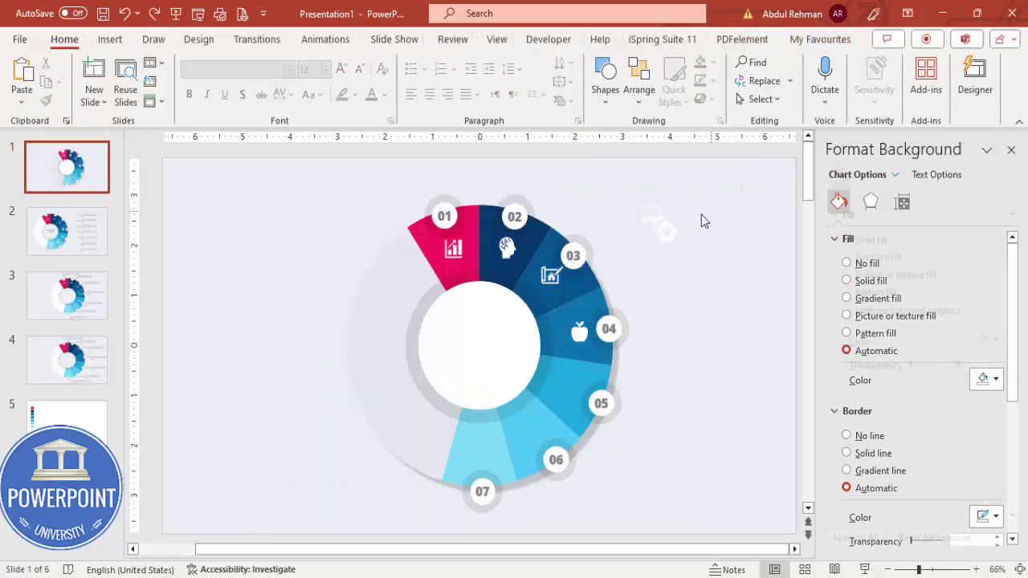
Place the remaining spare icons on slices 05, 06 and 07
left_click(663, 233)
left_click_drag(667, 279, 571, 430)
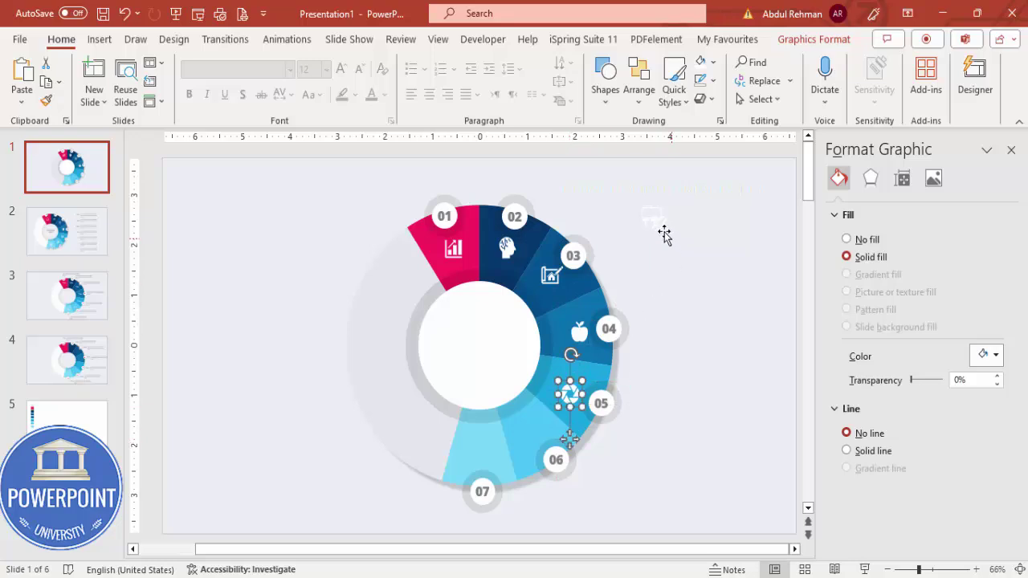
left_click(661, 239)
left_click(652, 226)
left_click_drag(651, 261, 533, 479)
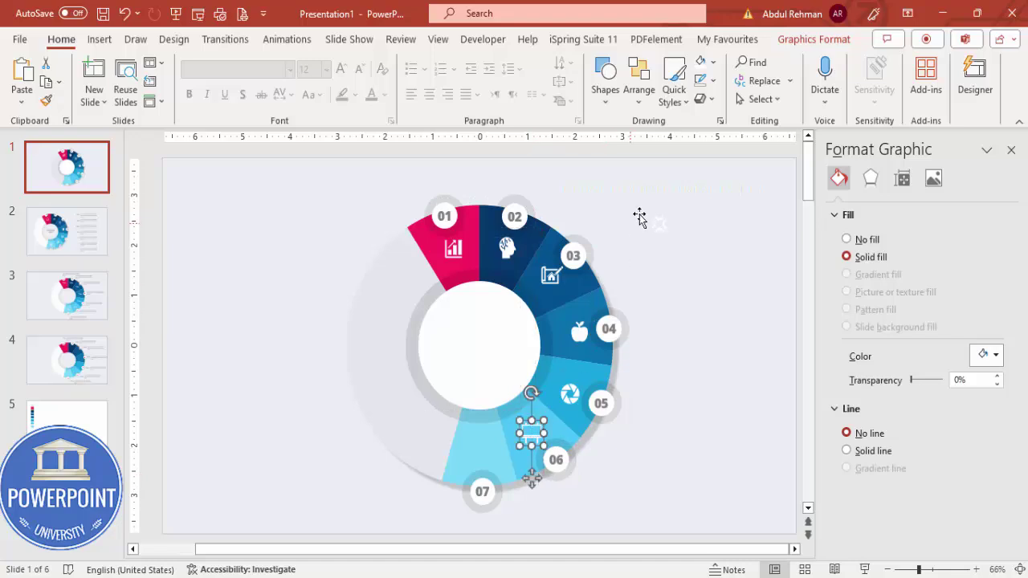
left_click(654, 223)
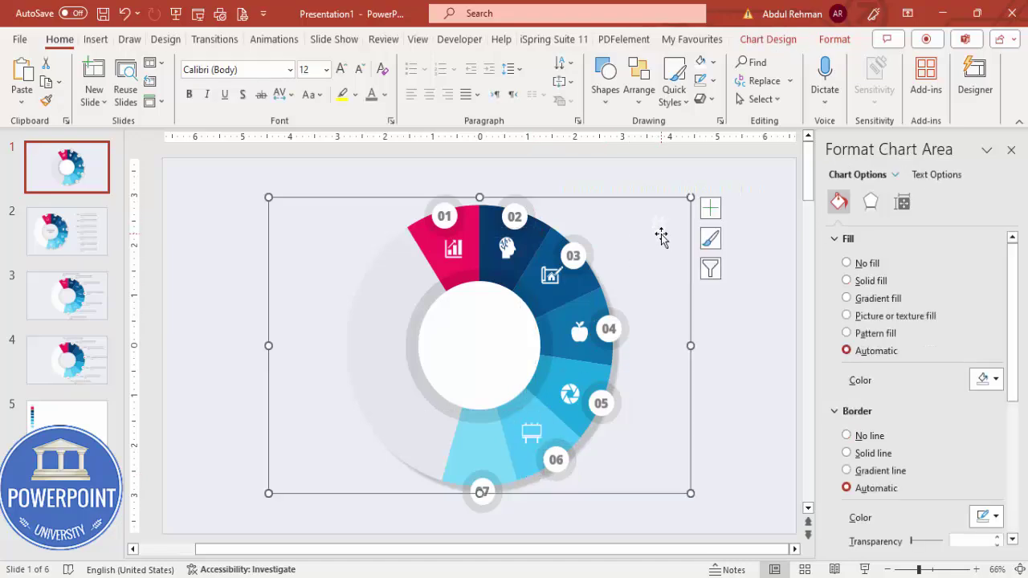
left_click(661, 223)
left_click_drag(659, 268, 480, 500)
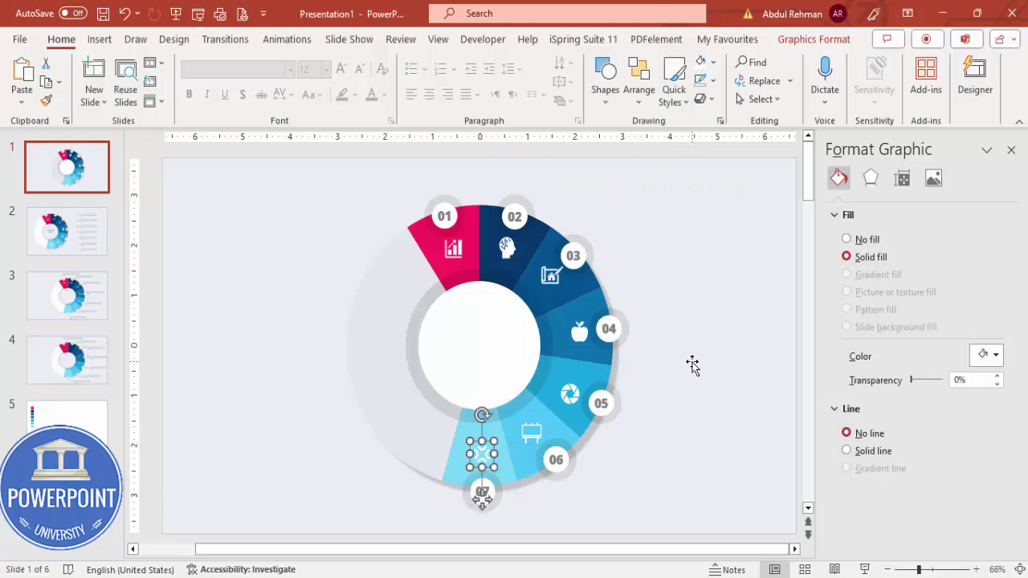
left_click(330, 191)
left_click(110, 38)
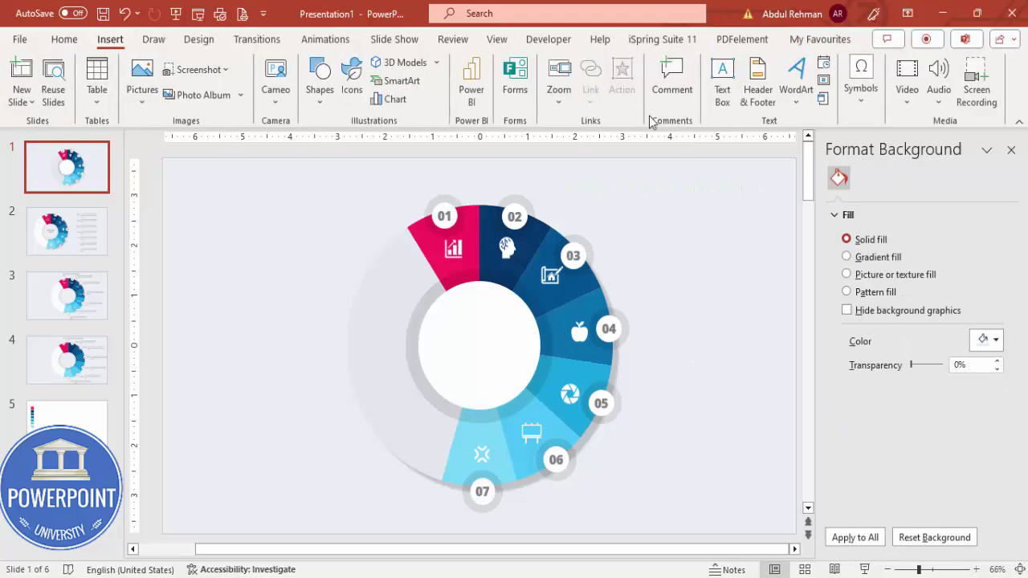
Add a text box at the slide's right reading BUSINESS TITLE
left_click(724, 69)
left_click_drag(659, 198, 777, 244)
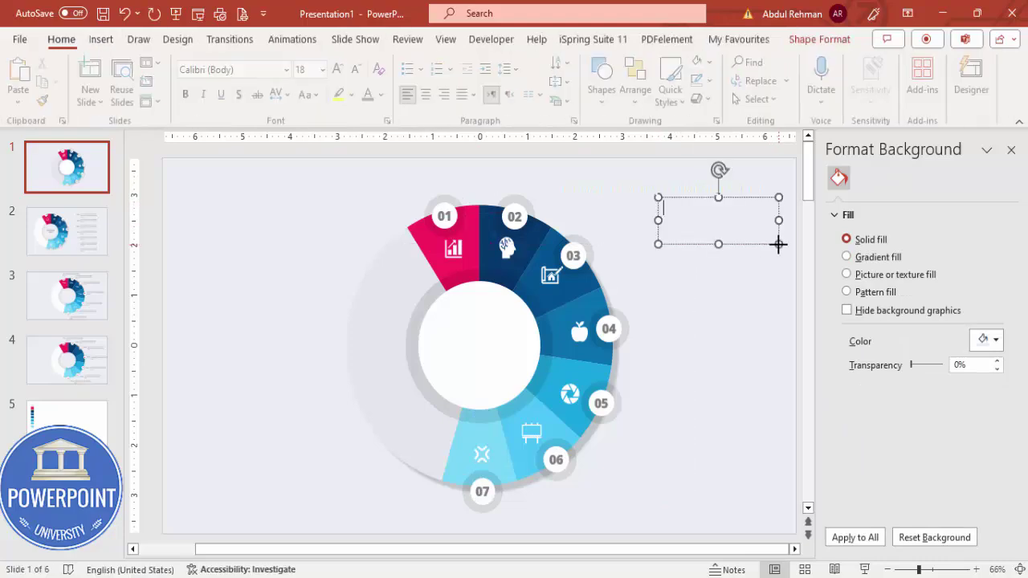
type("BUSINESS")
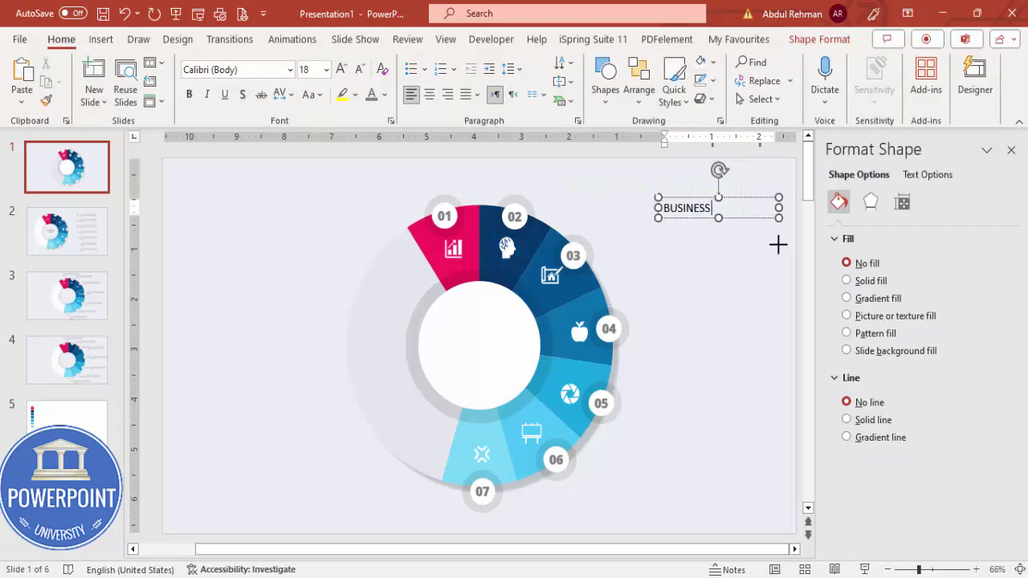
type(" TITLE")
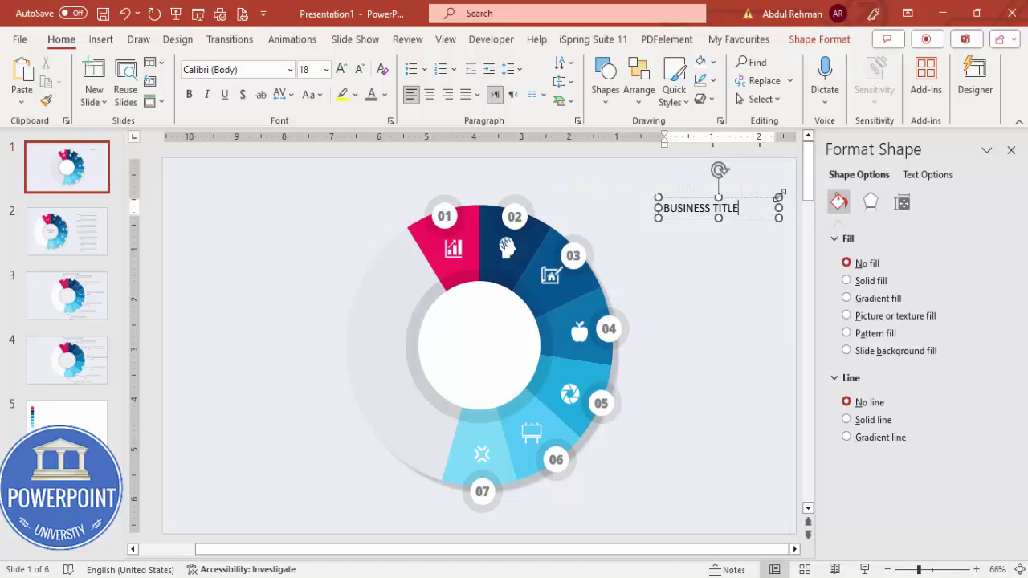
left_click(778, 196)
Format the title as centred grey Open Sans Extrabold on two lines inside the centre circle
left_click(276, 74)
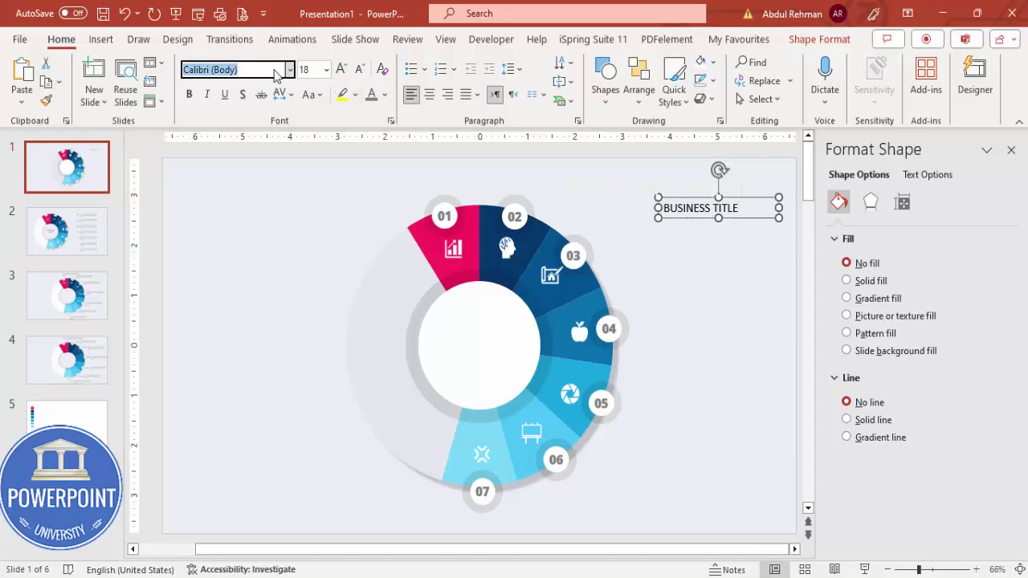
type("Open Sans Extrabold")
key("Return")
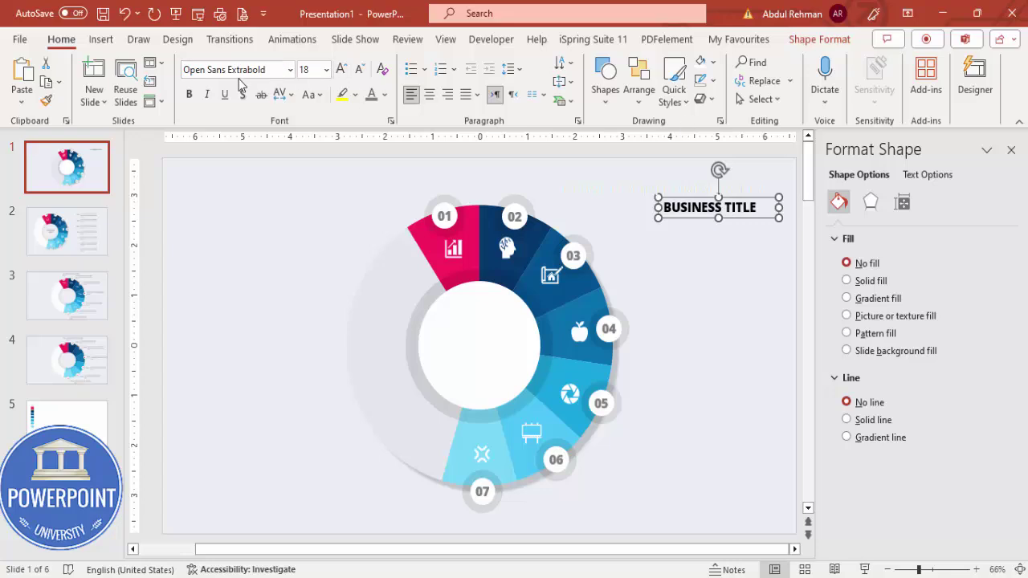
left_click(430, 95)
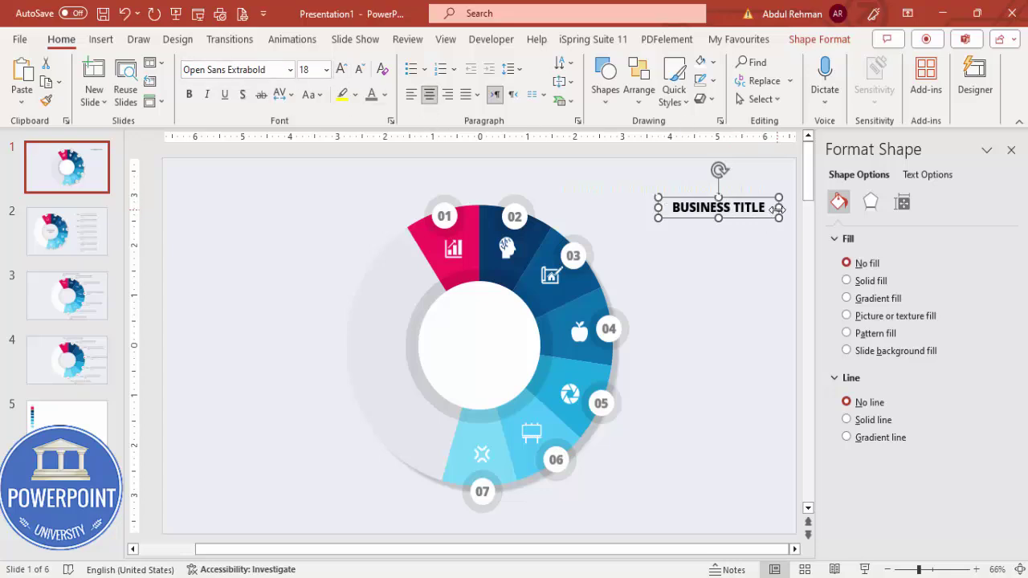
left_click_drag(779, 208, 511, 327)
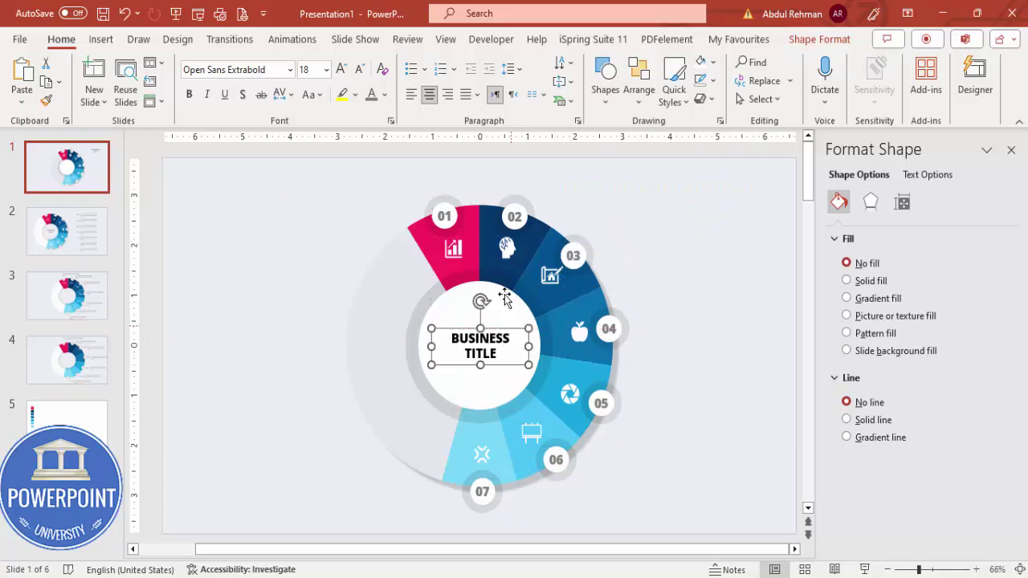
left_click(371, 94)
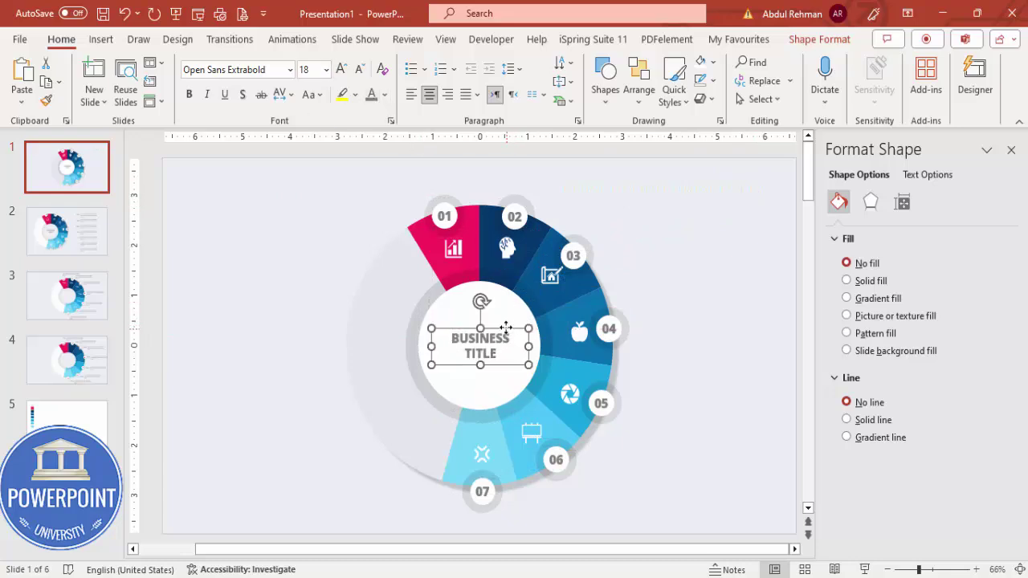
left_click_drag(506, 327, 507, 328)
Marquee-select all infographic shapes, group them with Ctrl+G, and move the group left
left_click(670, 280)
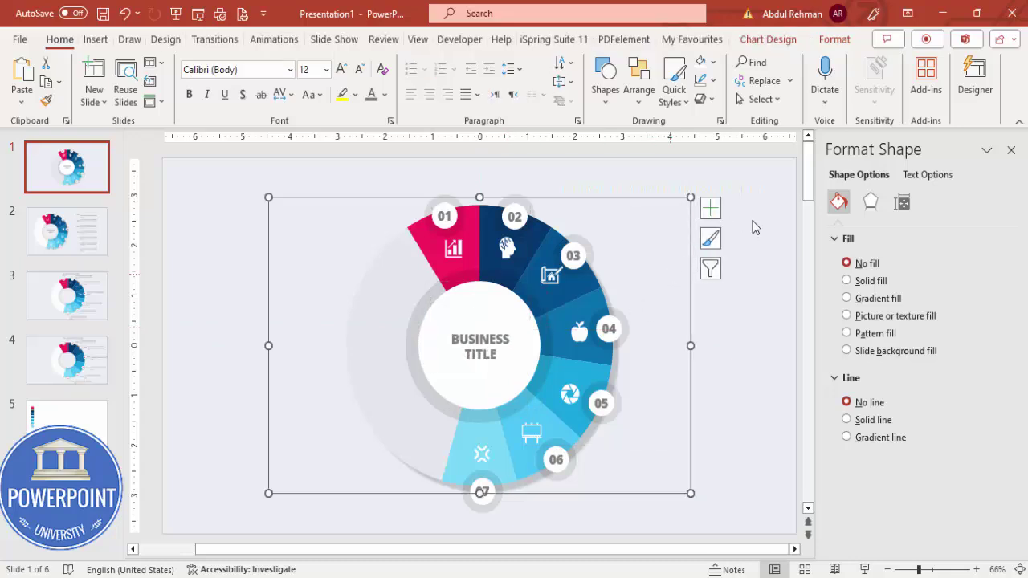
left_click(752, 221)
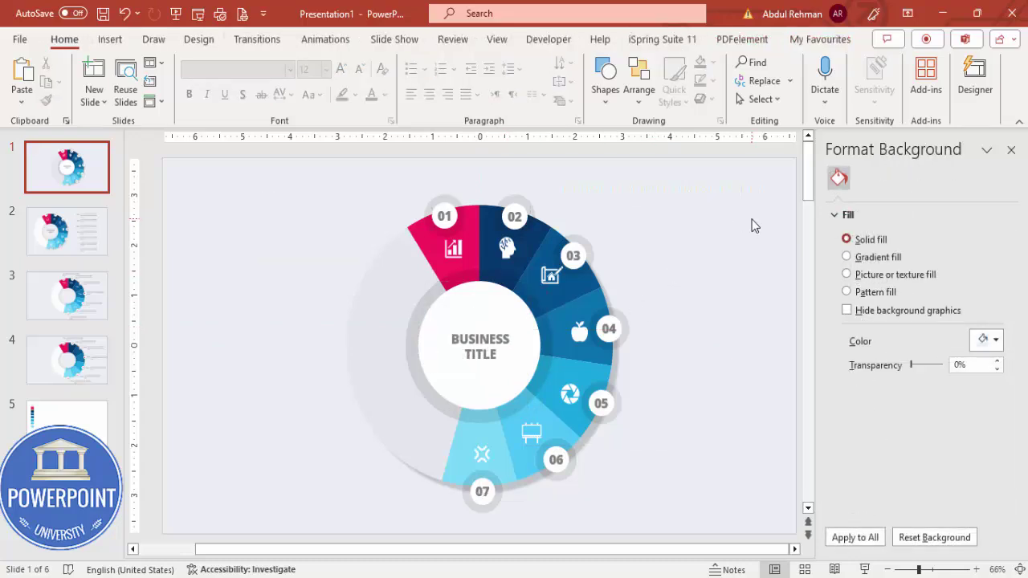
left_click_drag(746, 176, 204, 562)
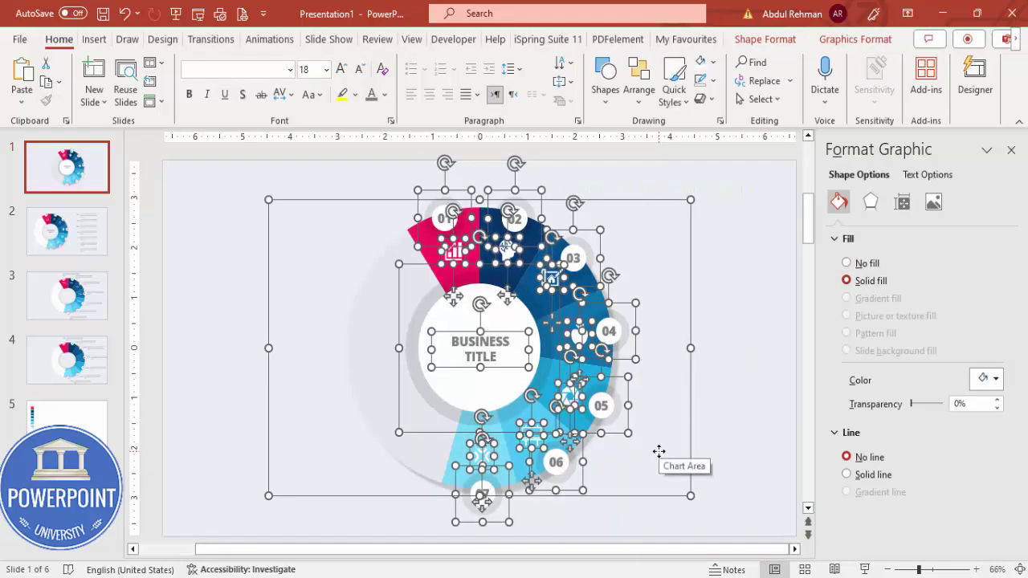
key("ctrl+g")
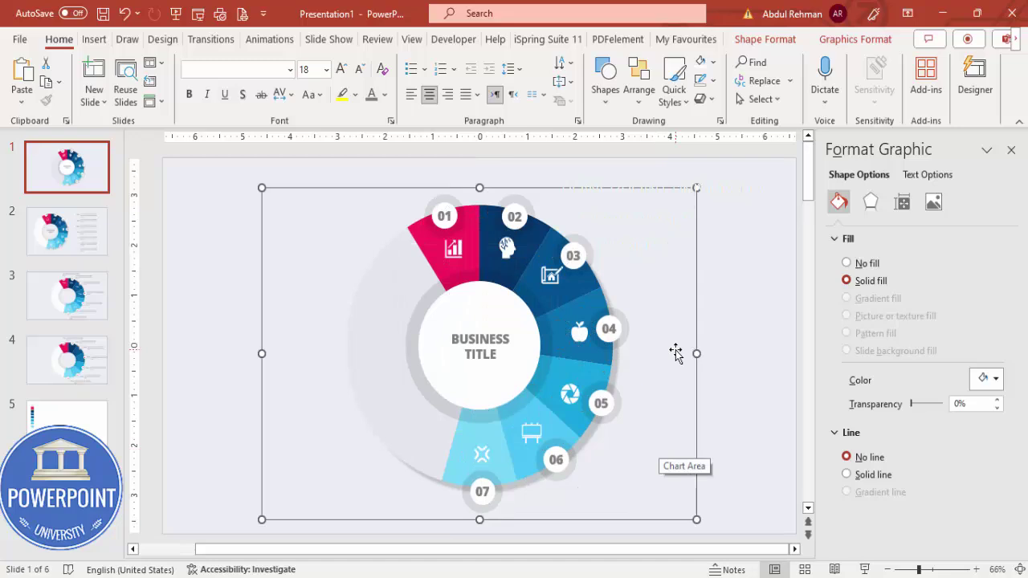
left_click_drag(602, 187, 476, 193)
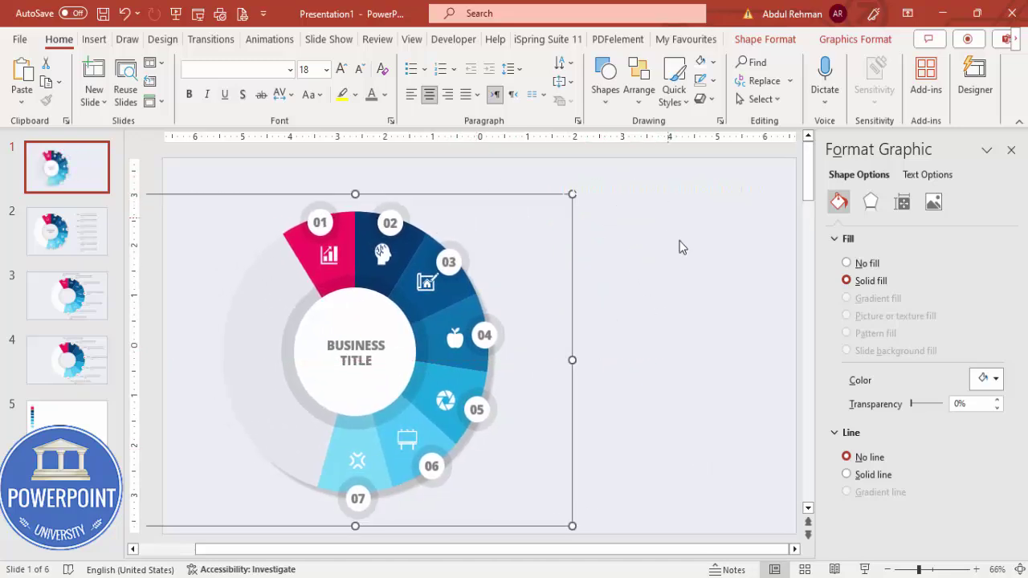